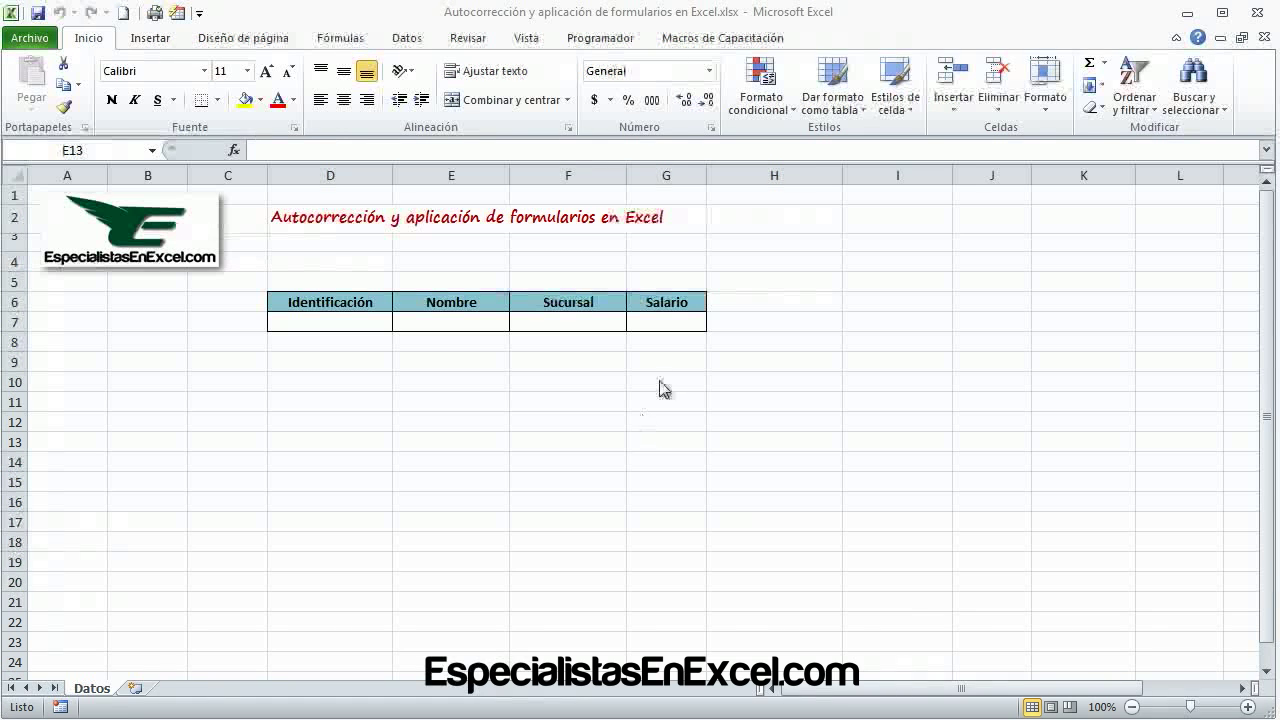
Type a test AL entry in cell D9, then move to empty cell D12
click(357, 364)
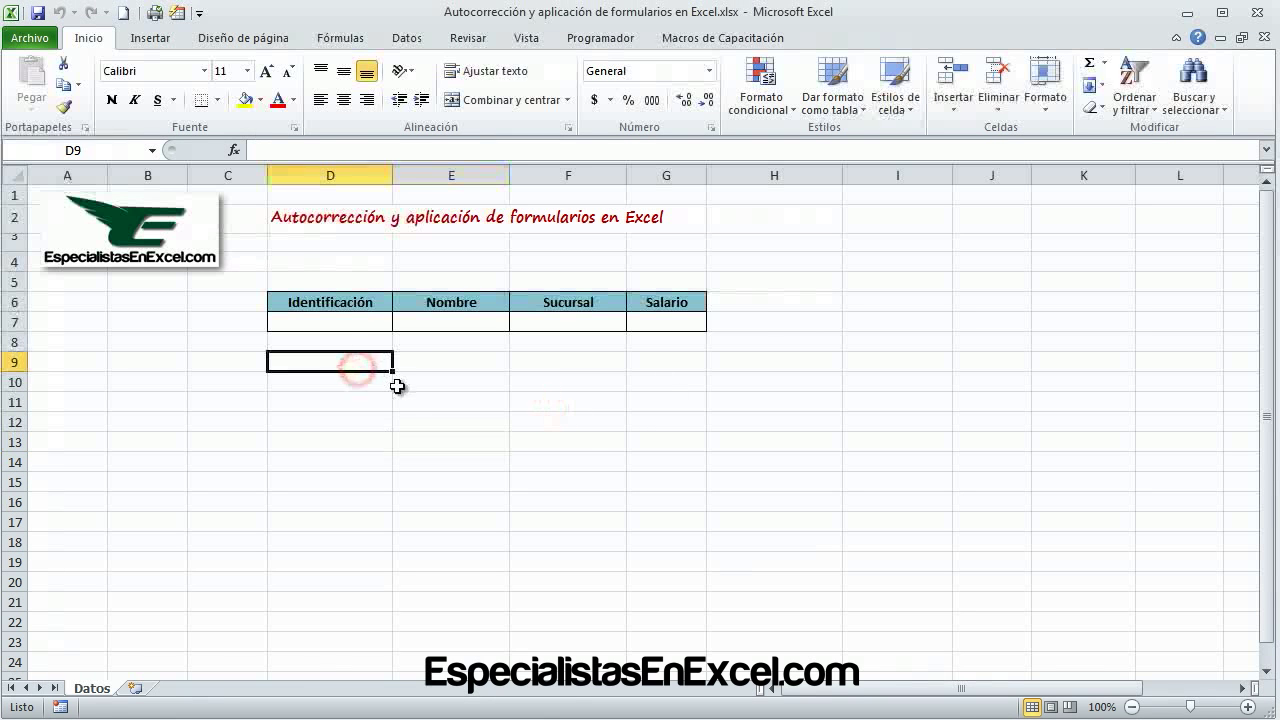
text(AL)
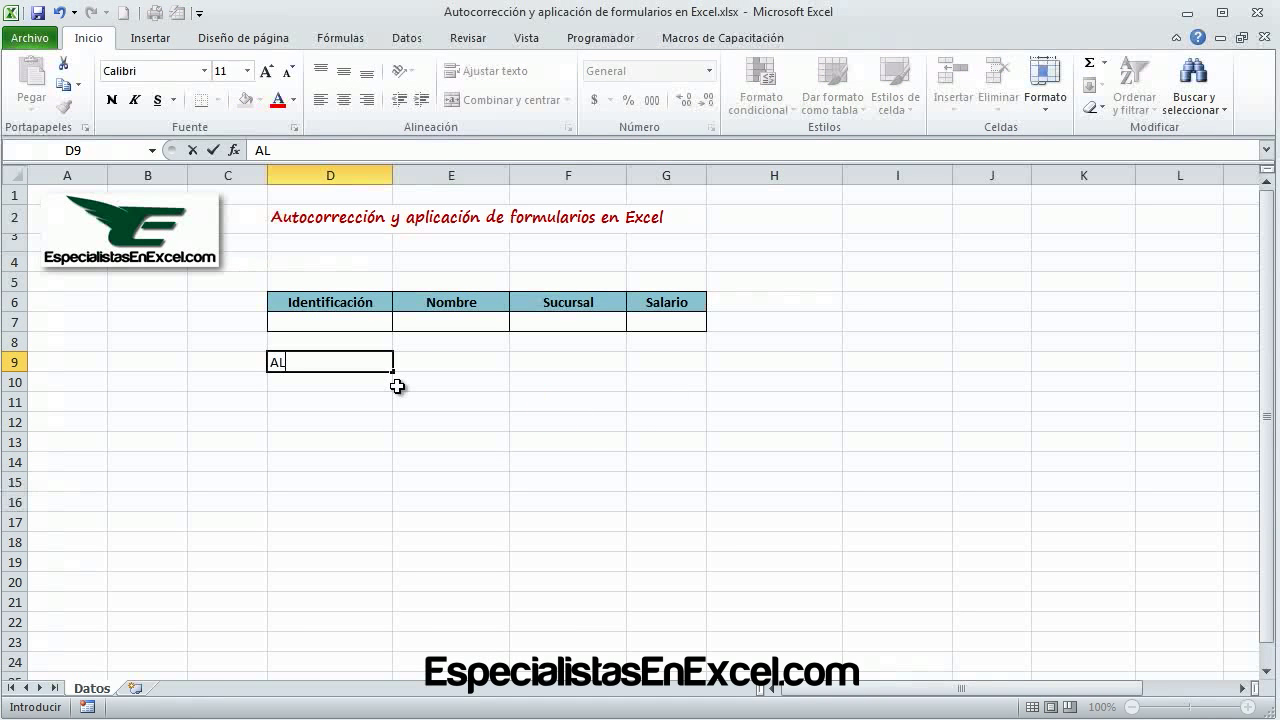
key(Return)
key(Down)
key(Up)
key(Up)
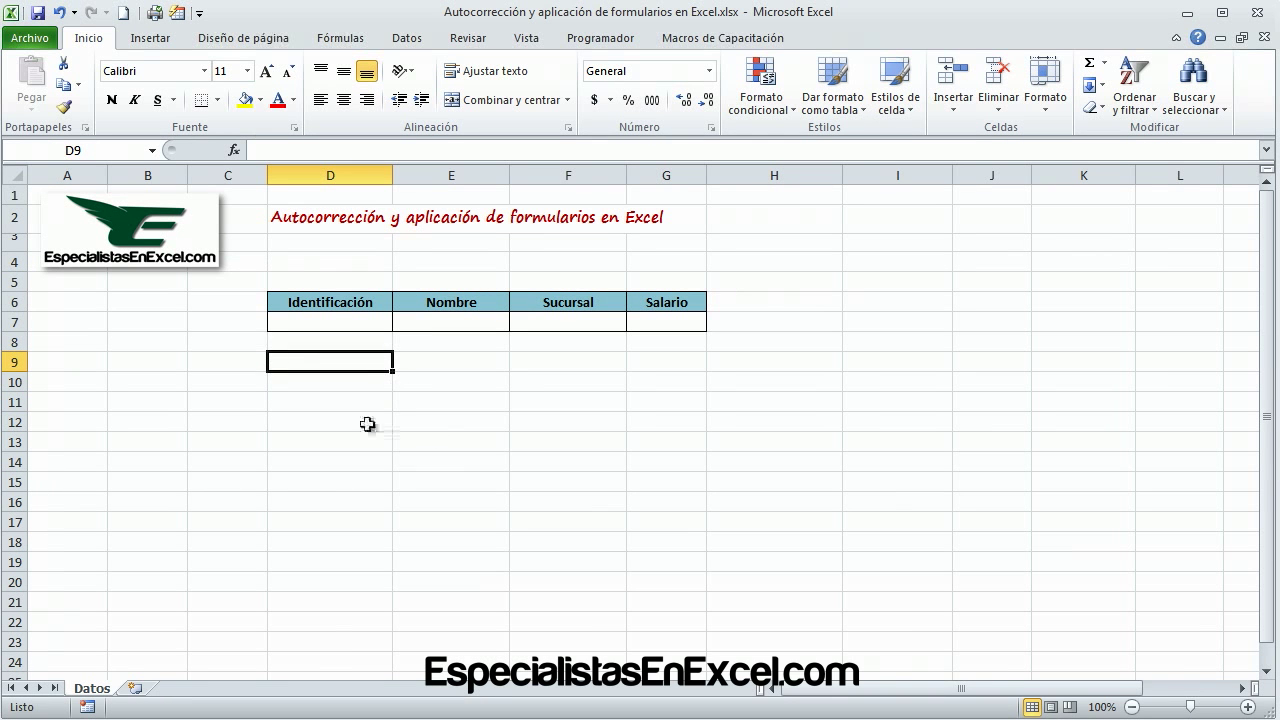
click(366, 424)
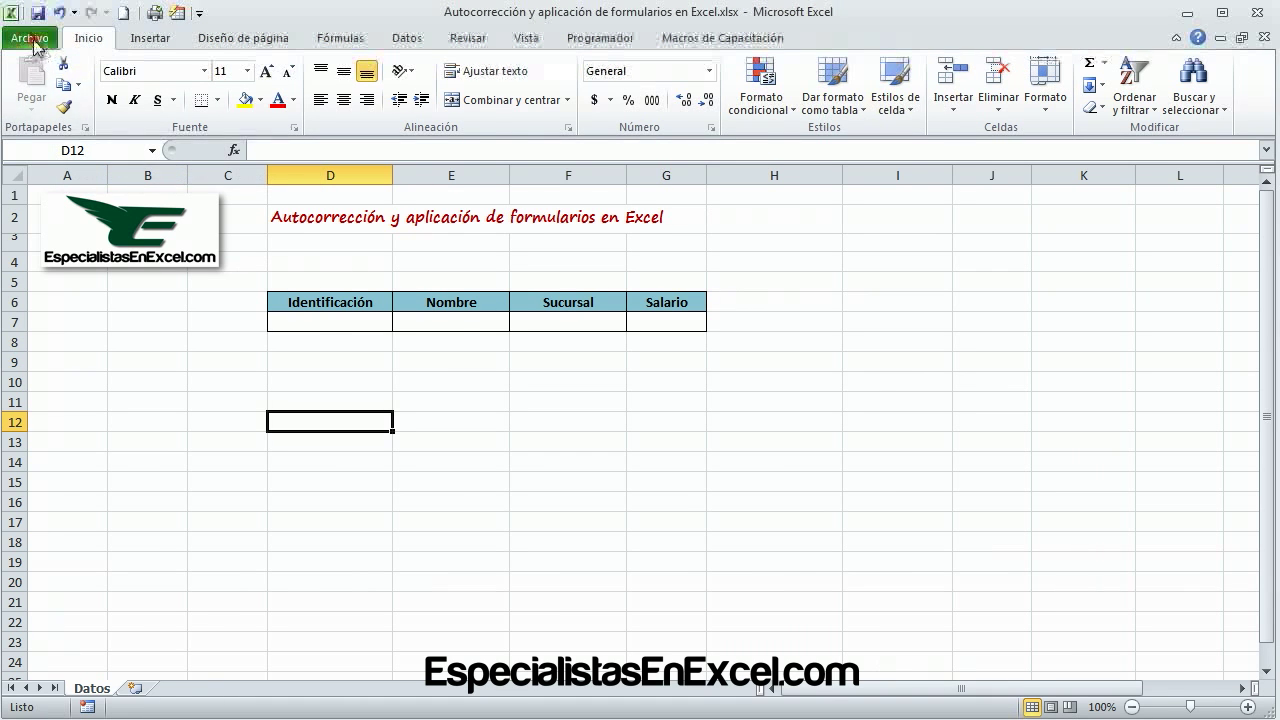
Open AutoCorrect Options via Options > Proofing and browse the existing replacement entries
click(33, 40)
click(60, 416)
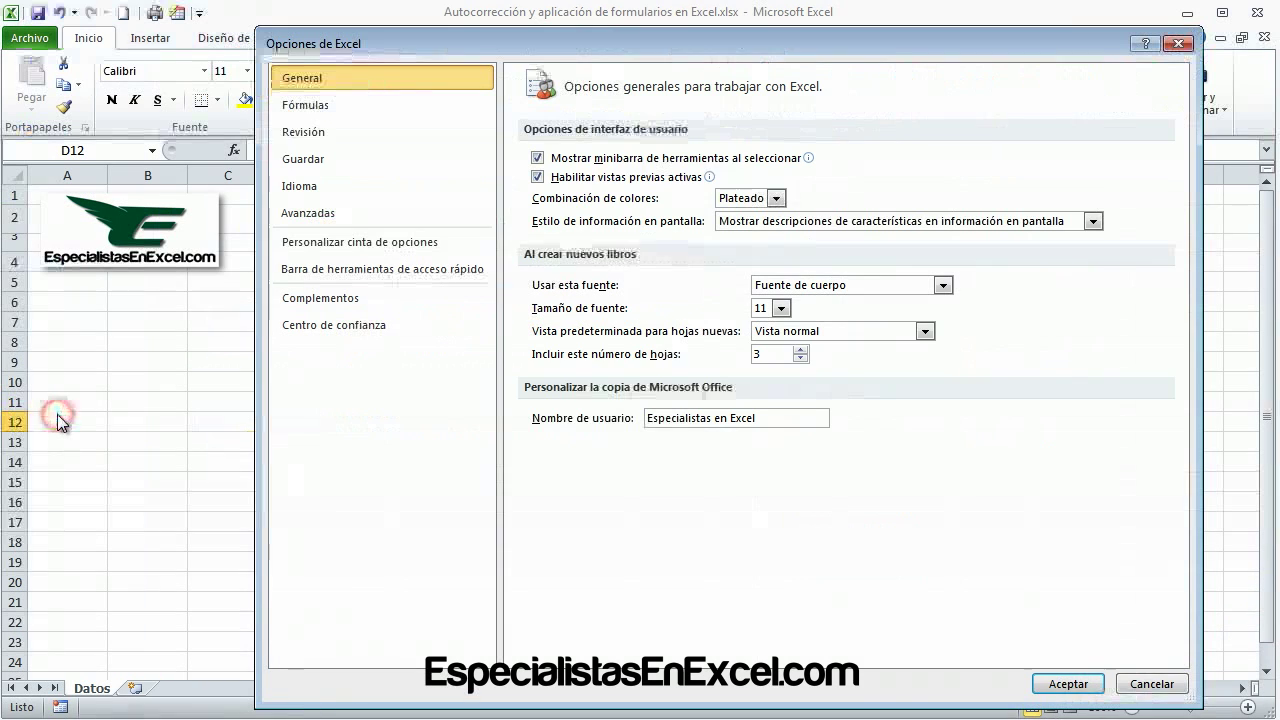
click(288, 136)
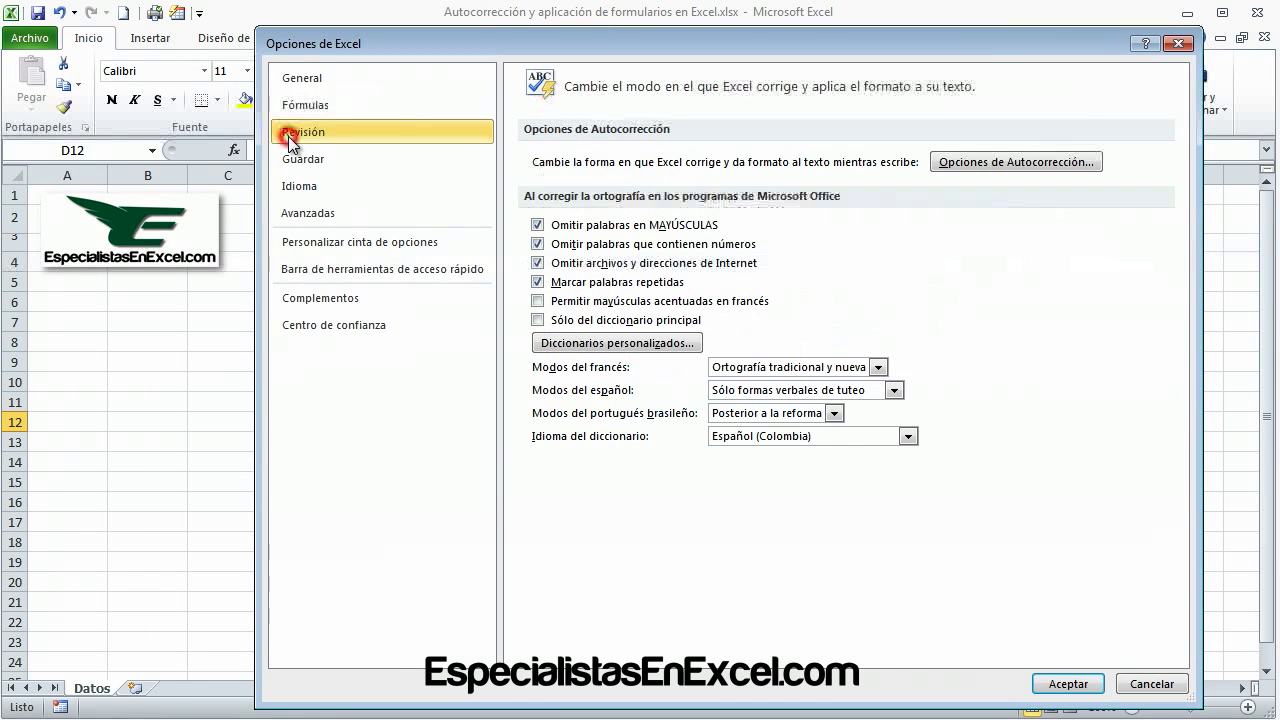
click(1021, 165)
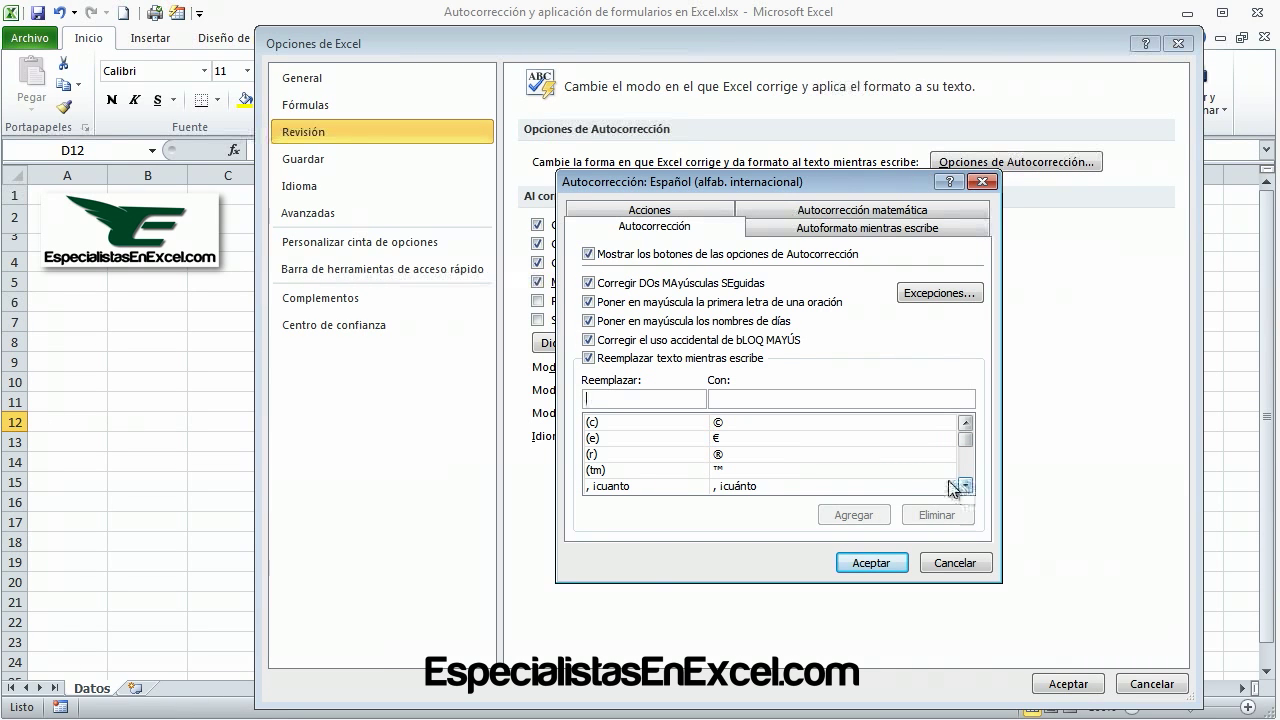
text((tm))
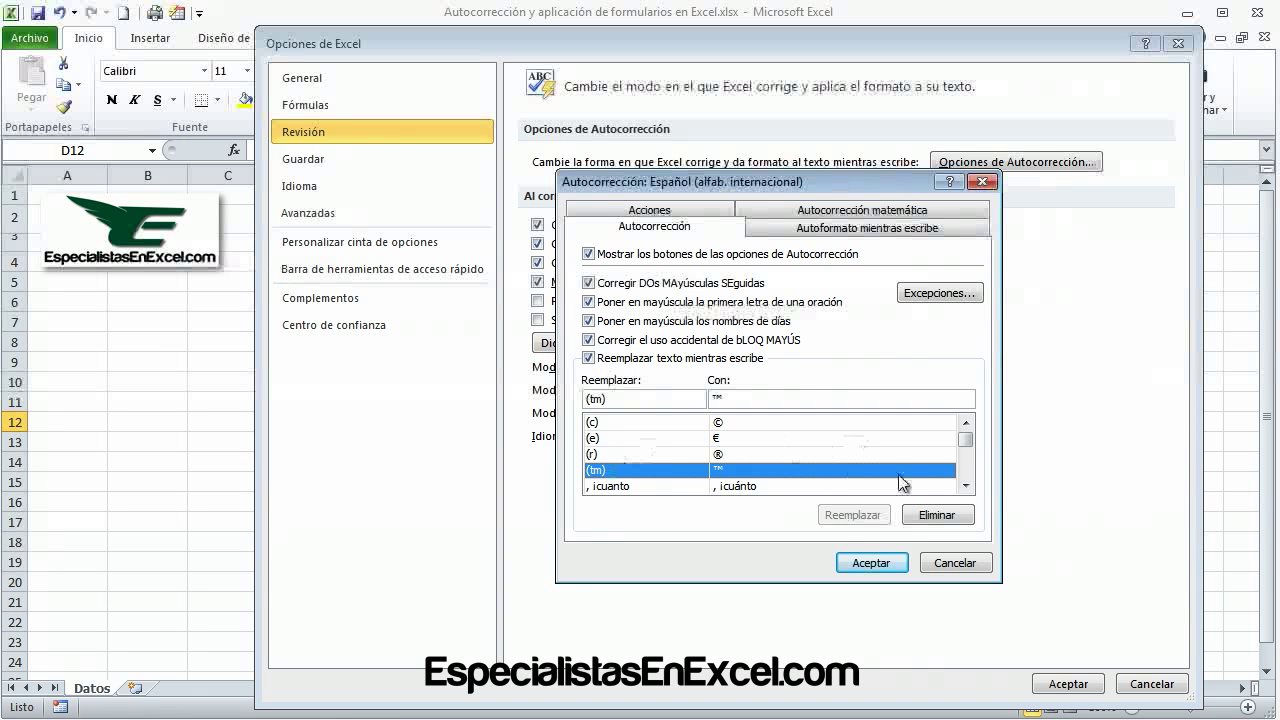
click(966, 486)
click(966, 486)
click(966, 486)
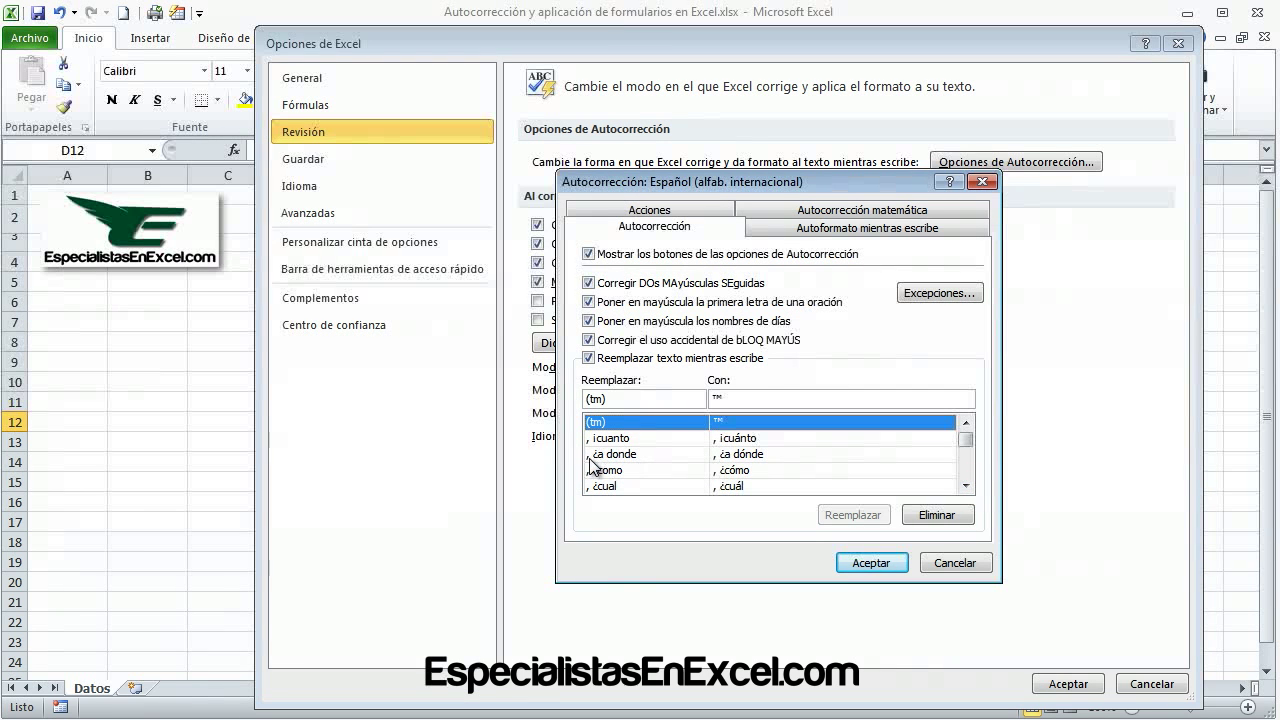
click(767, 455)
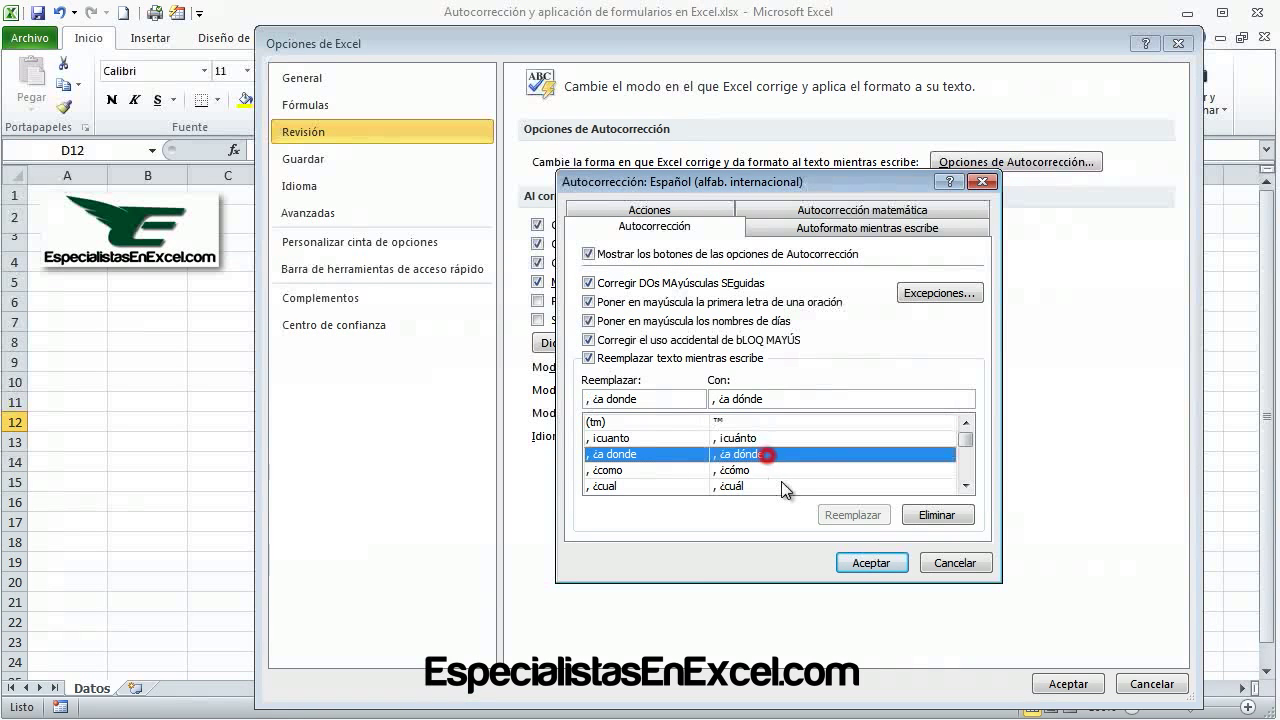
Add an AutoCorrect entry replacing AL with the author's full name and close AutoCorrect
triple_click(690, 400)
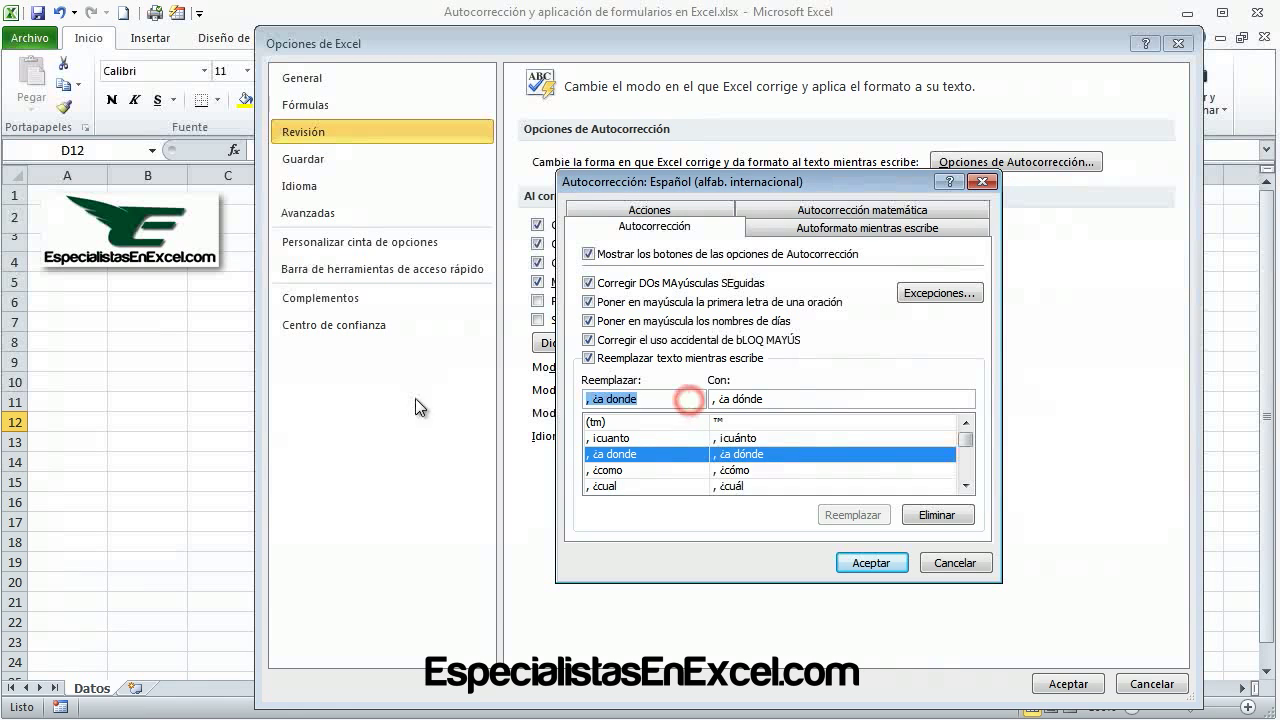
key(BackSpace)
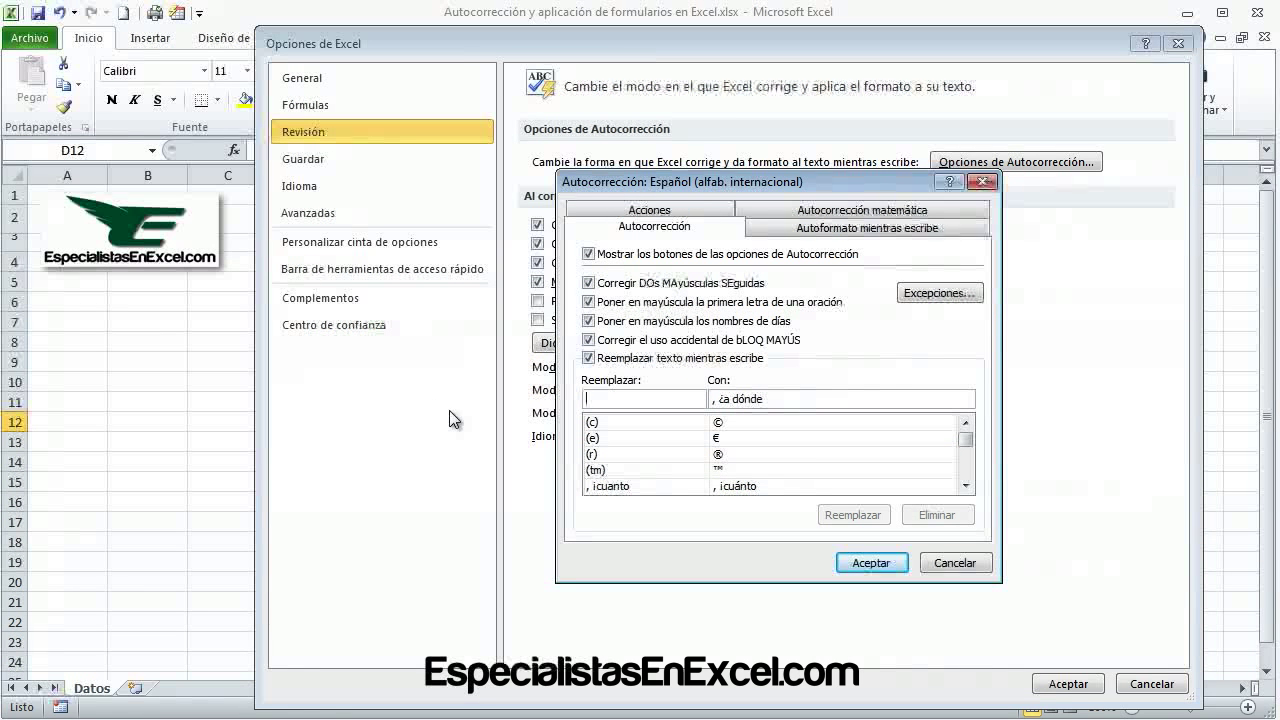
text(AL)
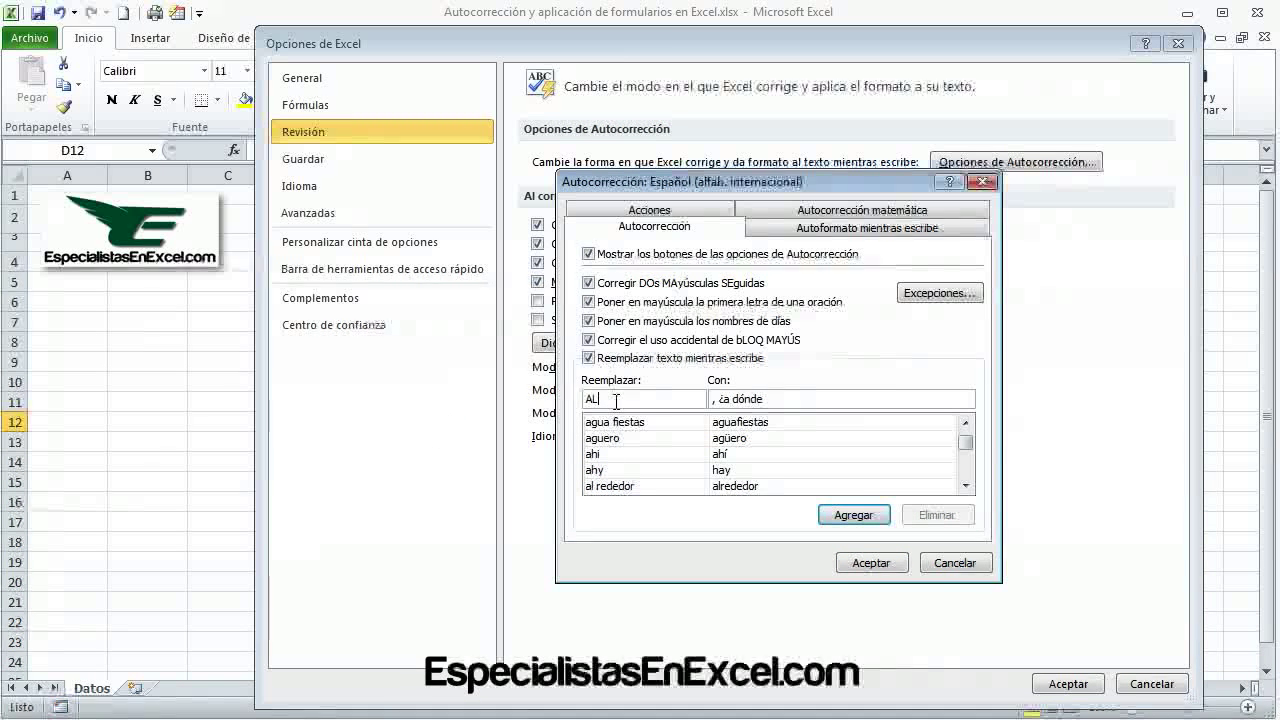
drag(782, 399, 712, 399)
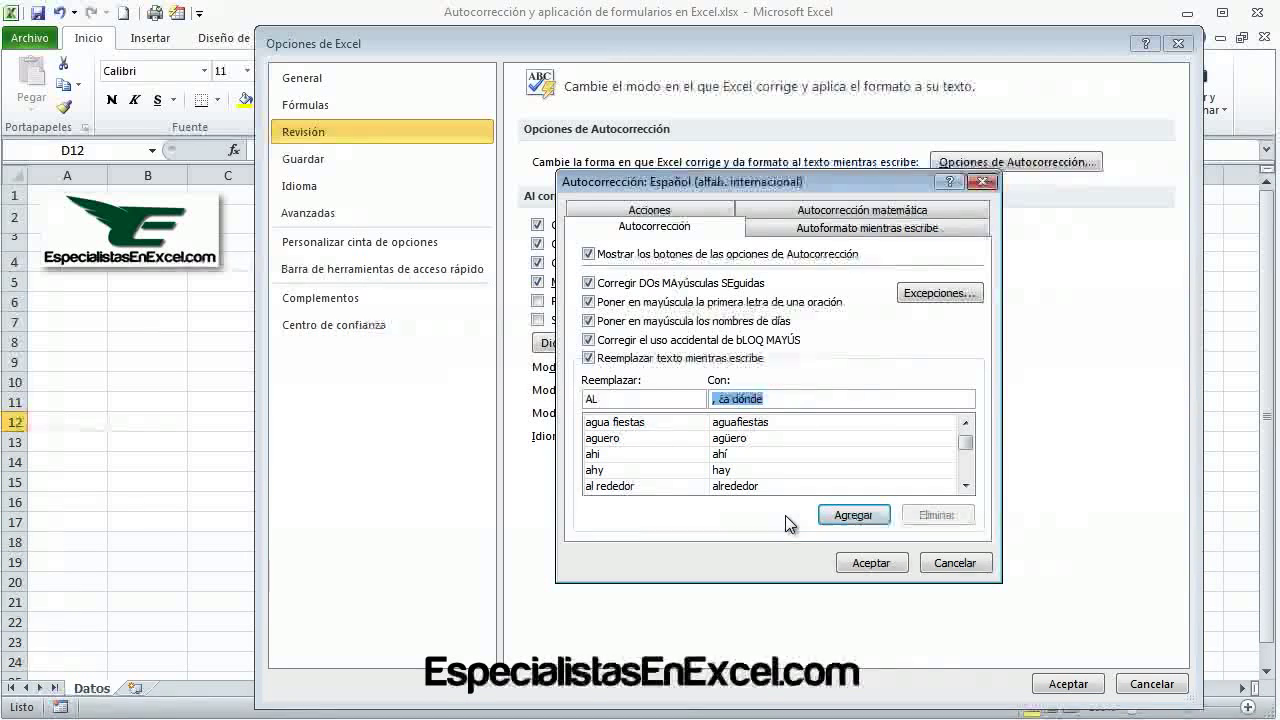
key(Delete)
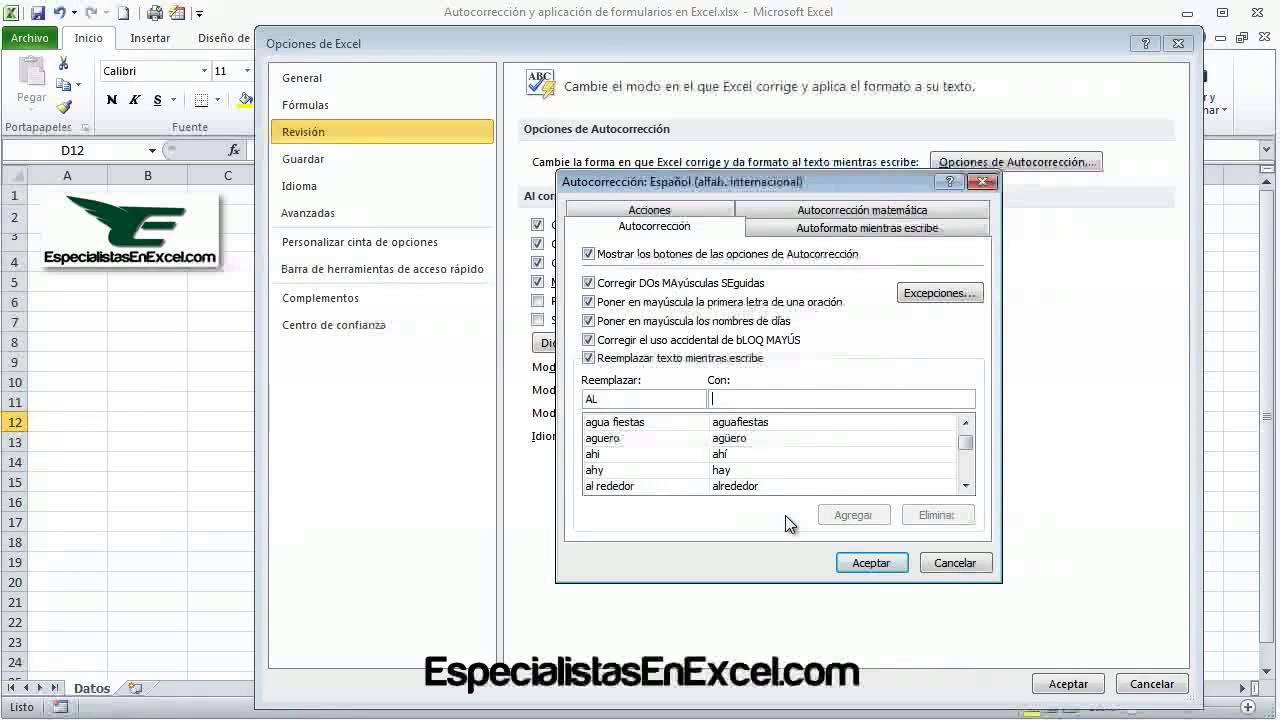
text(Alfonso Lenis)
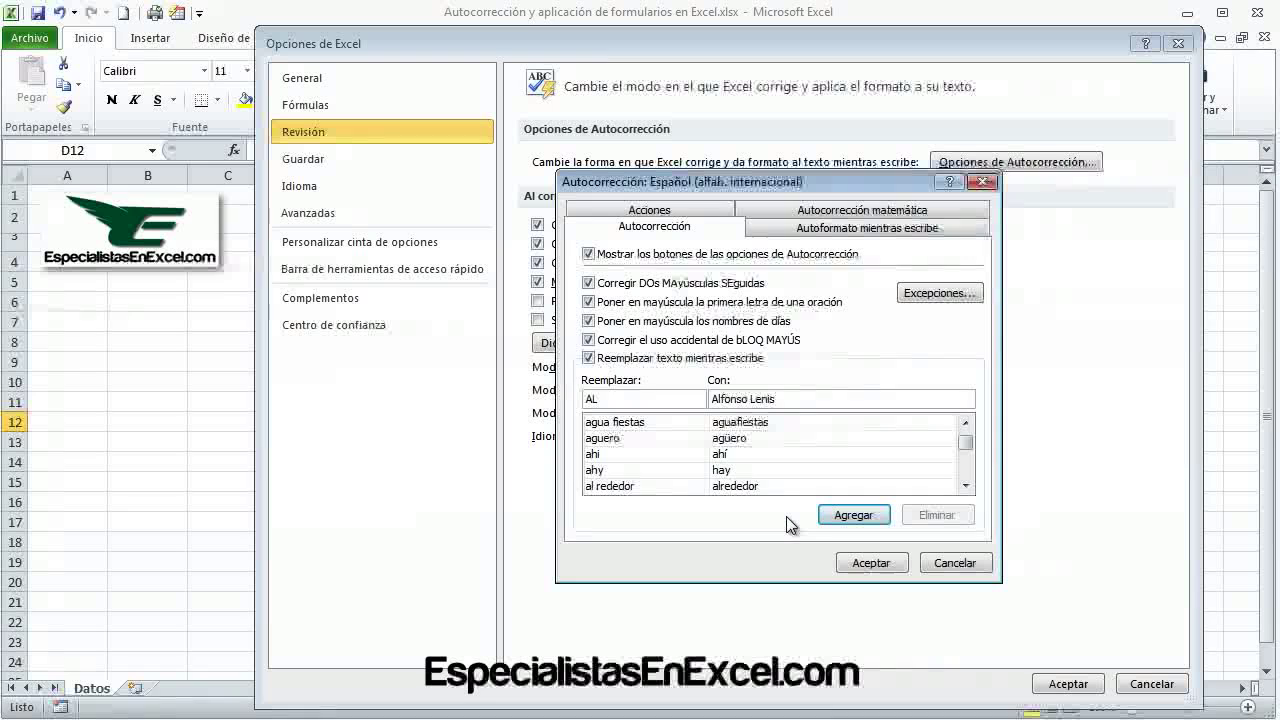
click(847, 516)
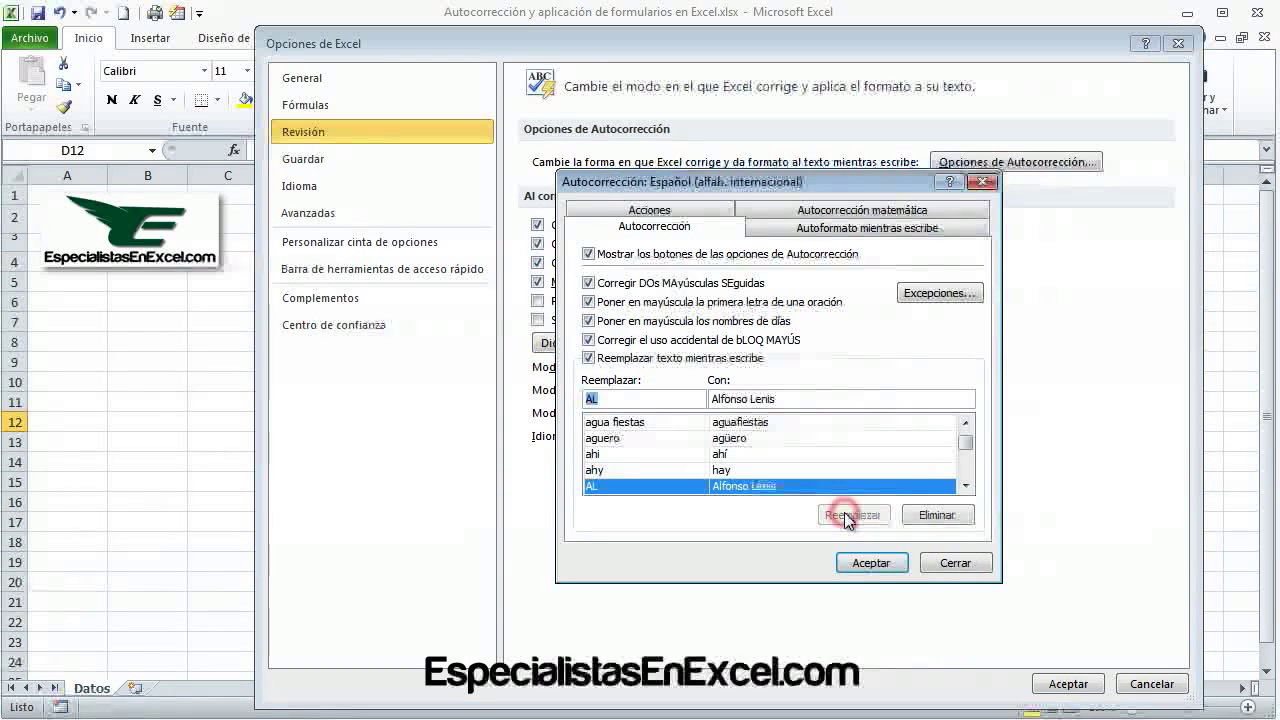
click(871, 563)
Close Excel Options and type AL in cell D10 so it expands to the full name
click(1067, 684)
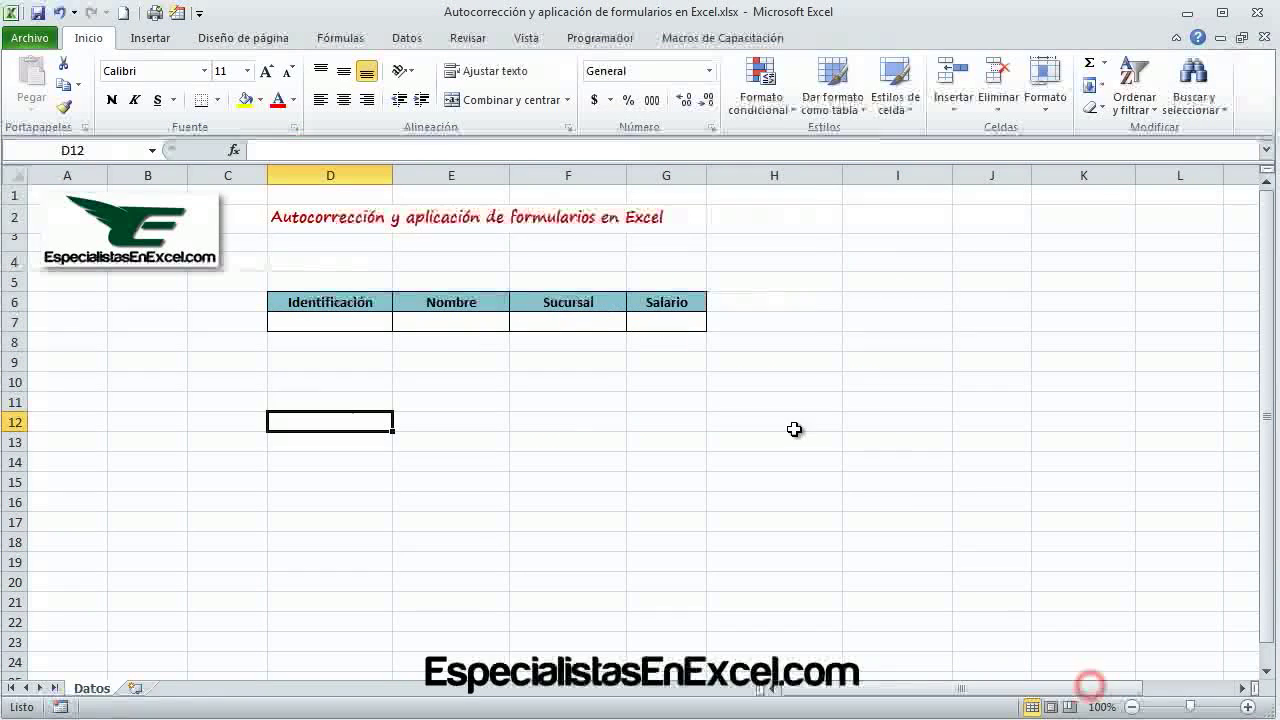
click(342, 390)
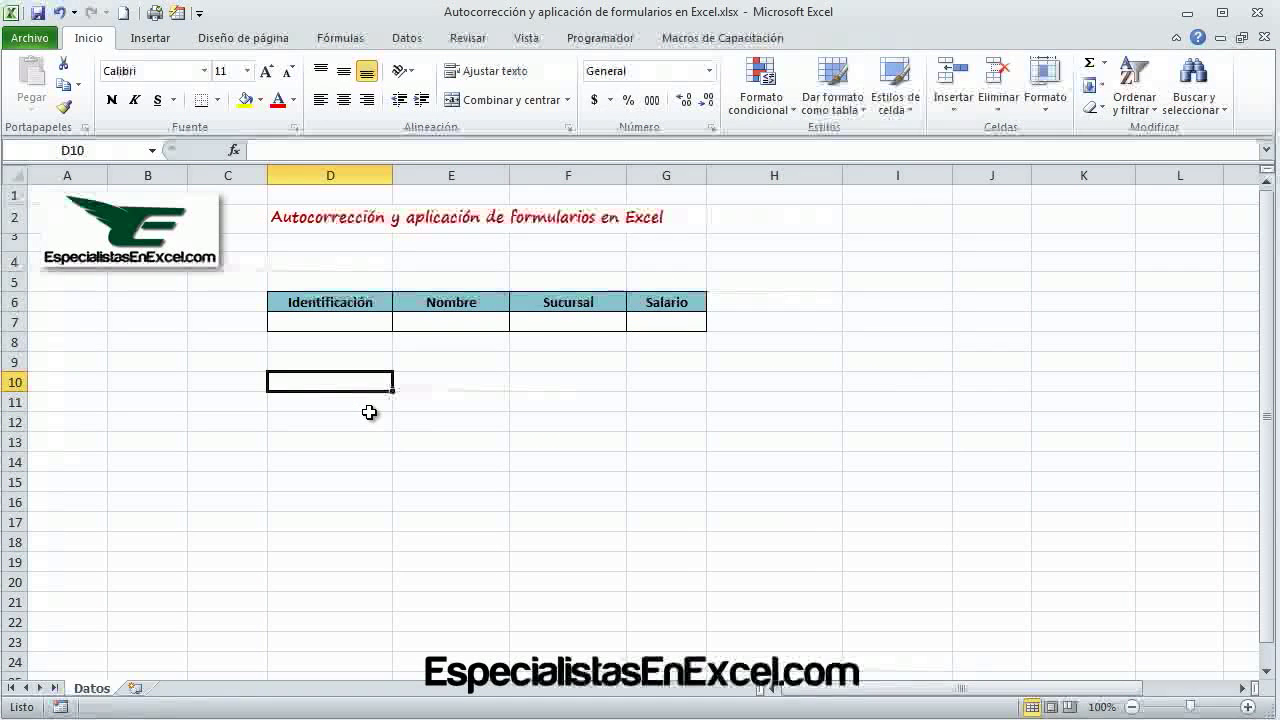
text(AL)
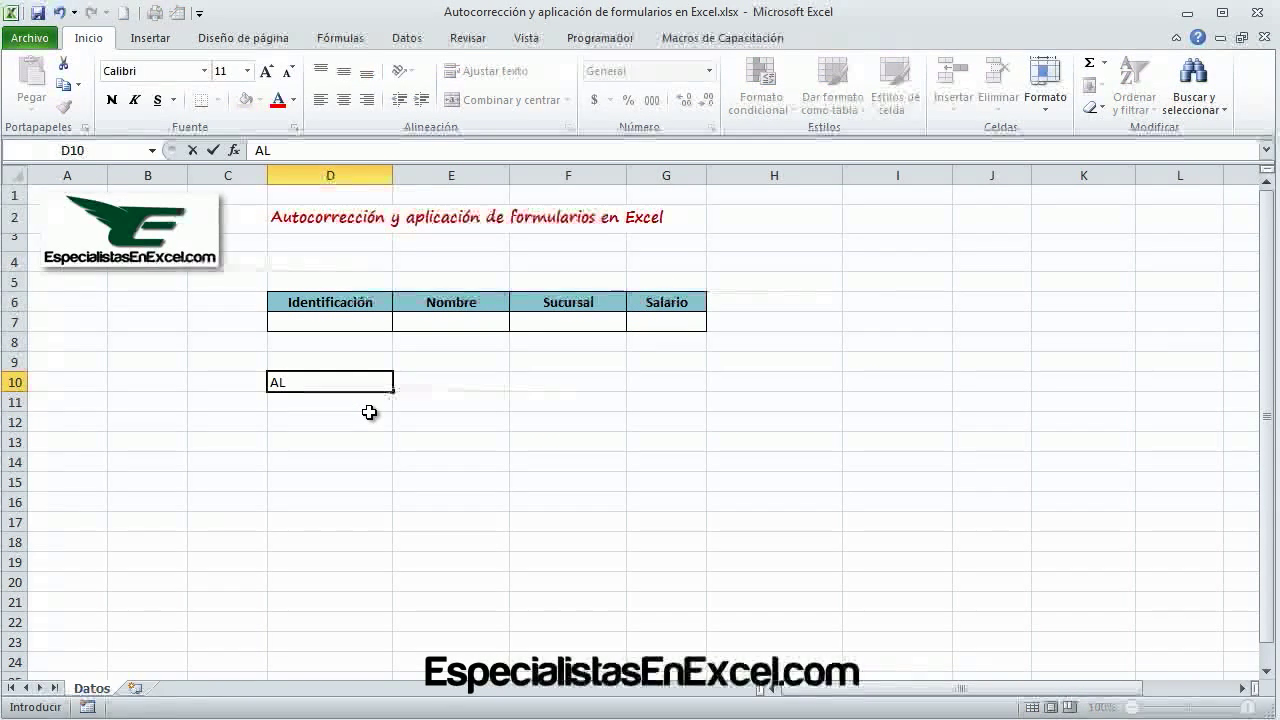
key(Return)
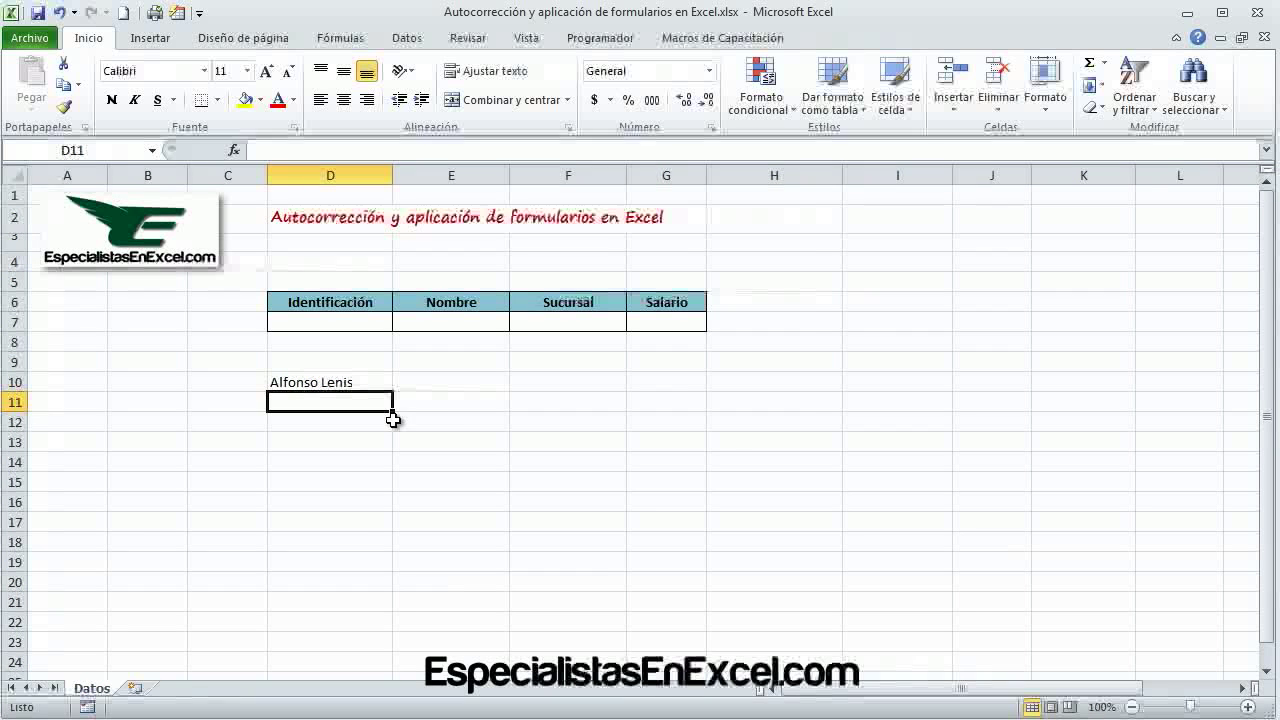
Reopen the AutoCorrect replacement list and look up the AL entry
click(30, 38)
click(85, 416)
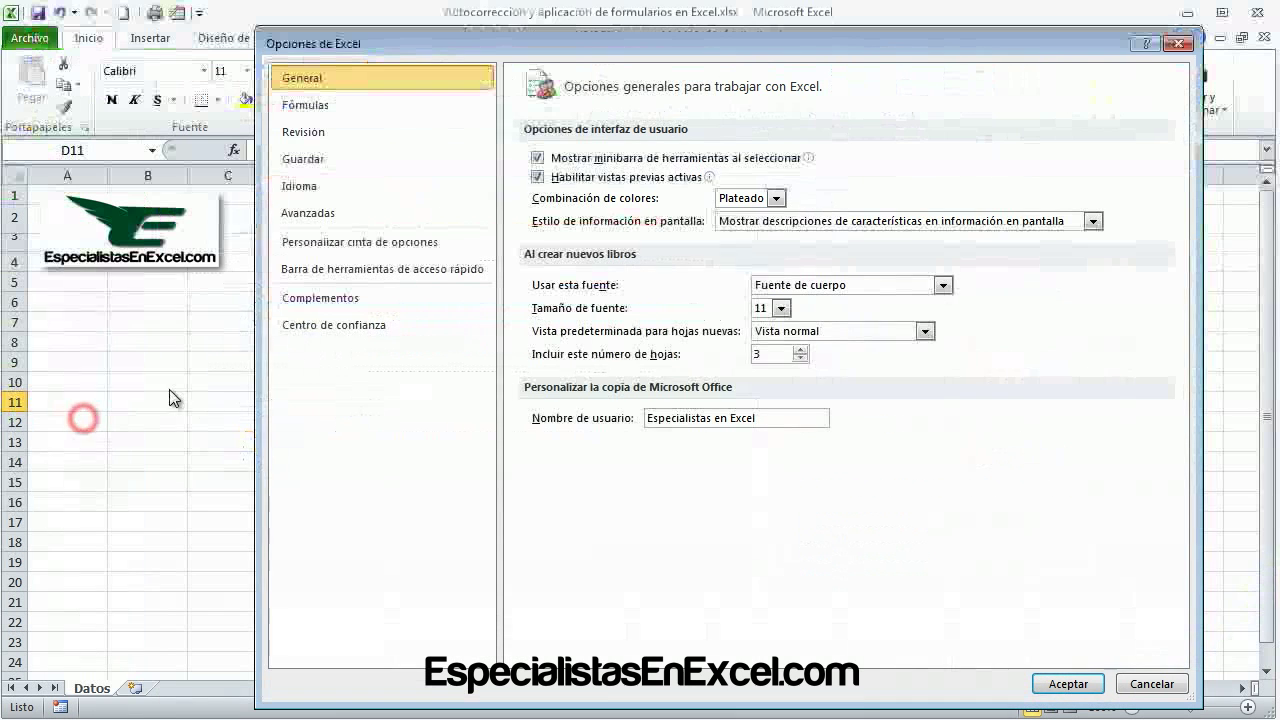
click(300, 132)
click(970, 163)
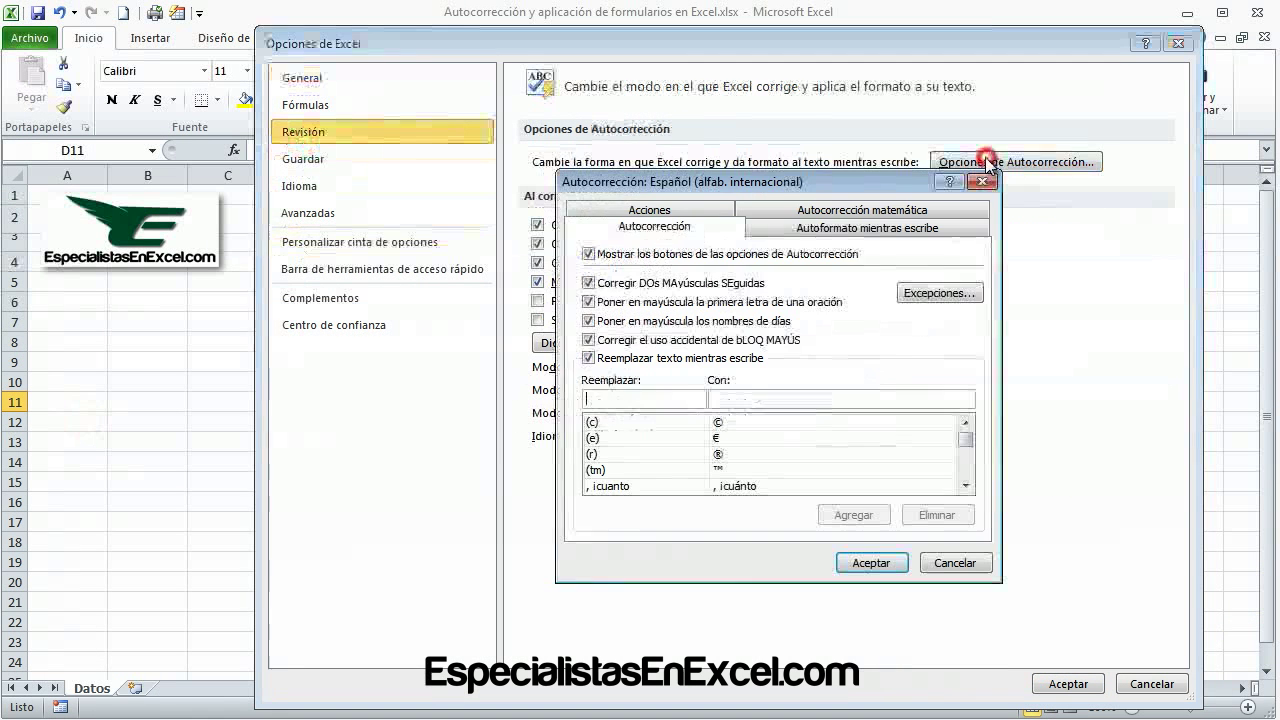
text(al)
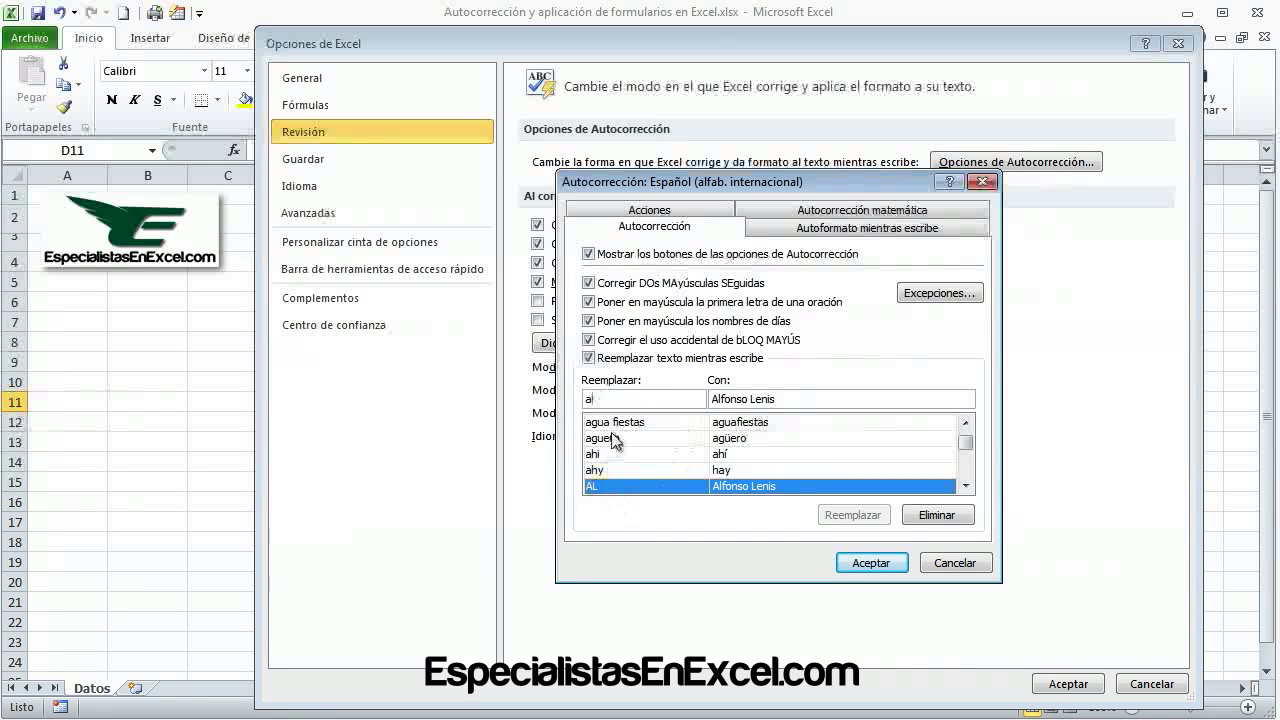
Append '- Especialistas En Excel' to AL's replacement, confirm redefining it, and close AutoCorrect
click(784, 400)
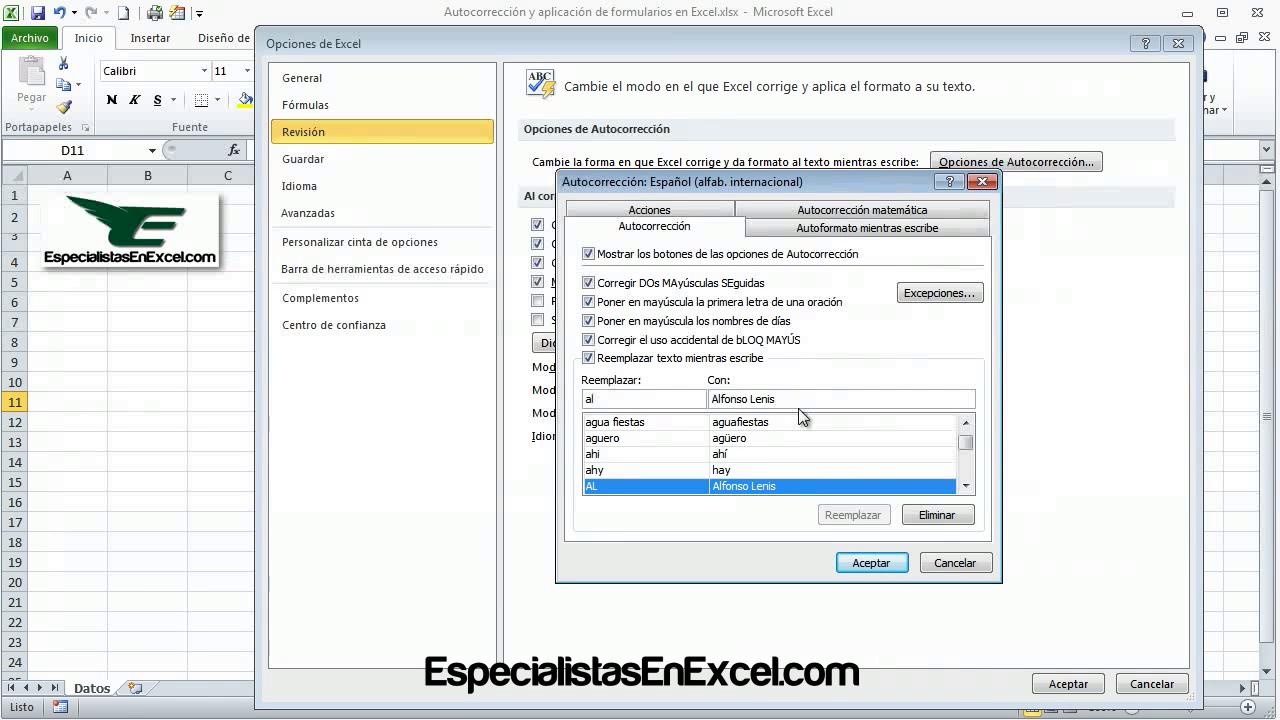
text( - )
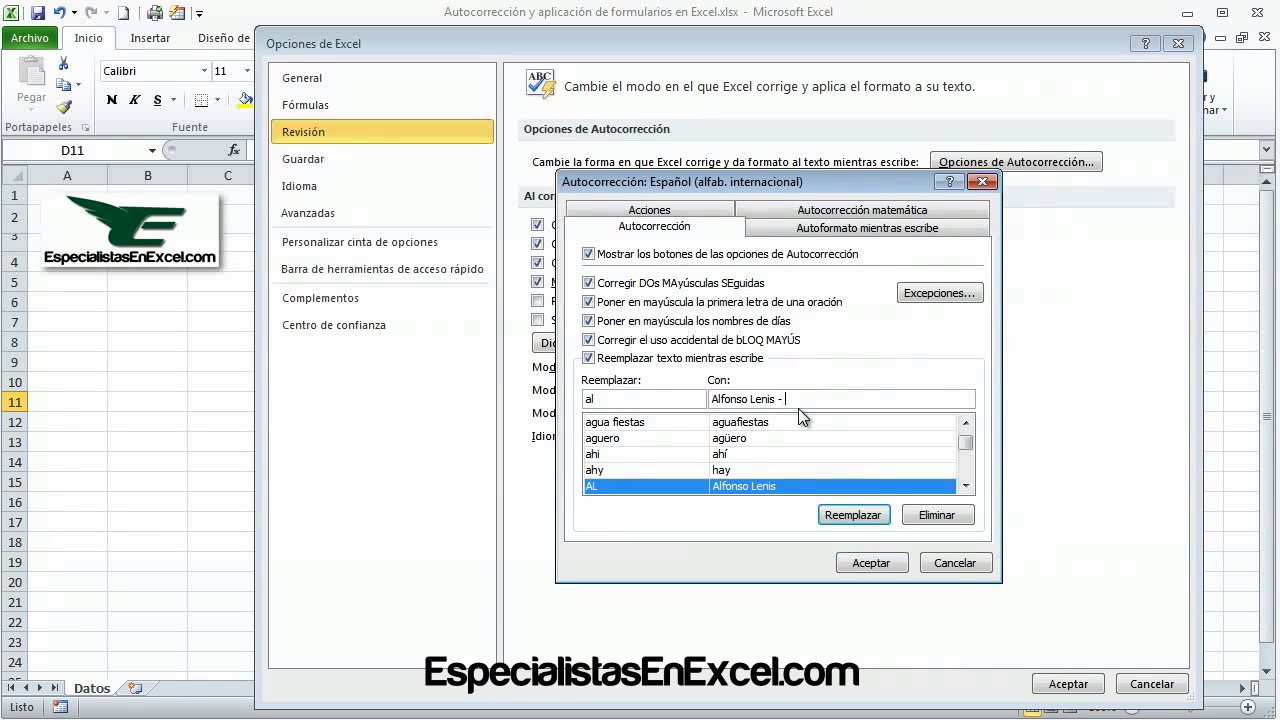
text(Especialist)
key(BackSpace)
text(En Excel)
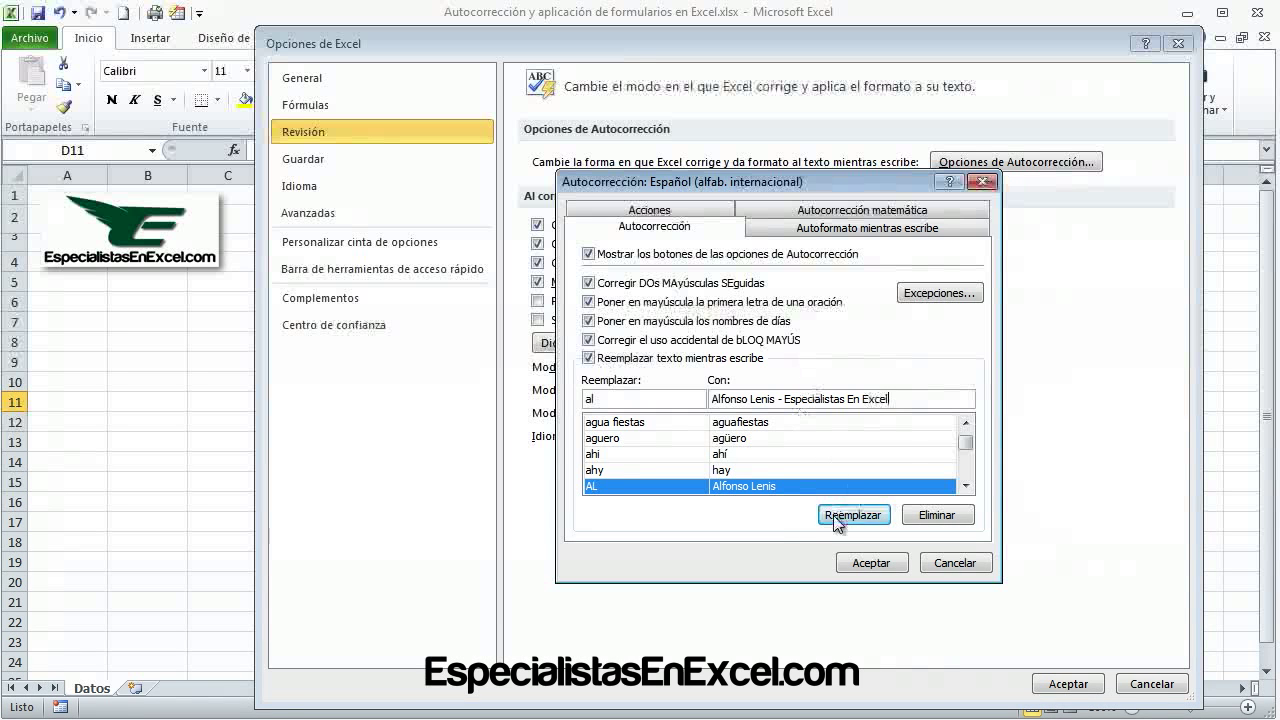
click(852, 515)
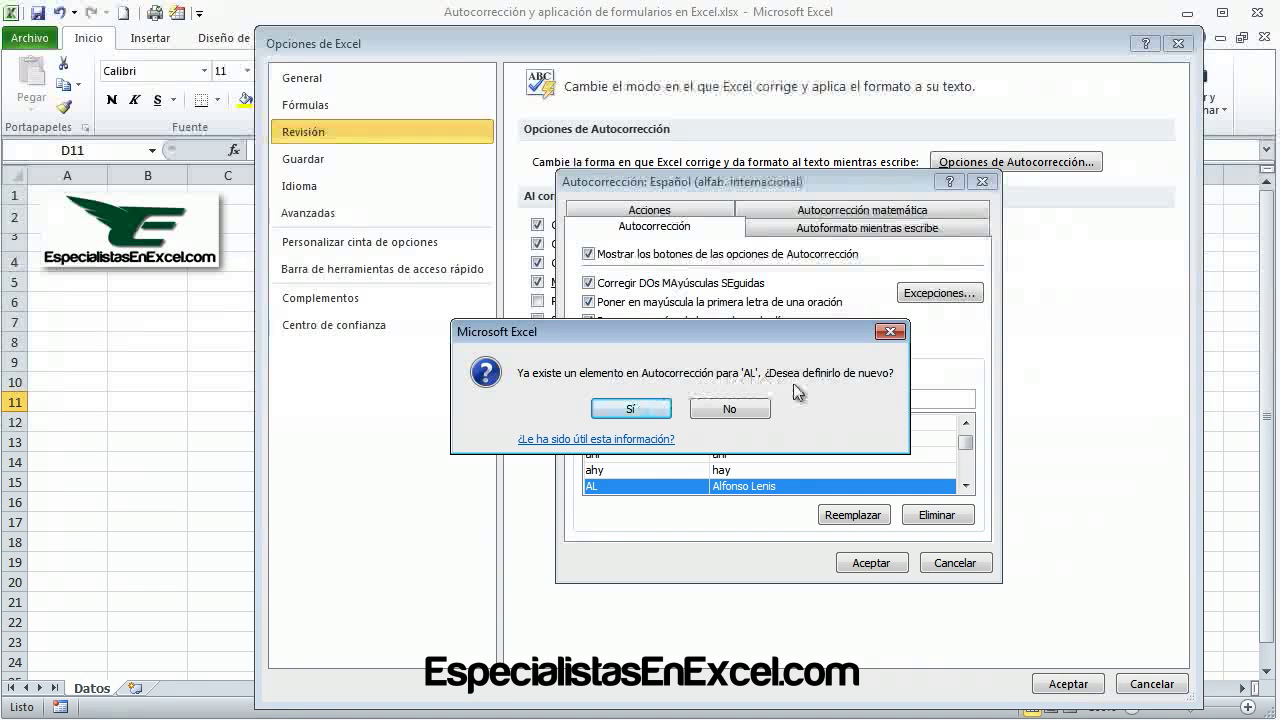
click(651, 404)
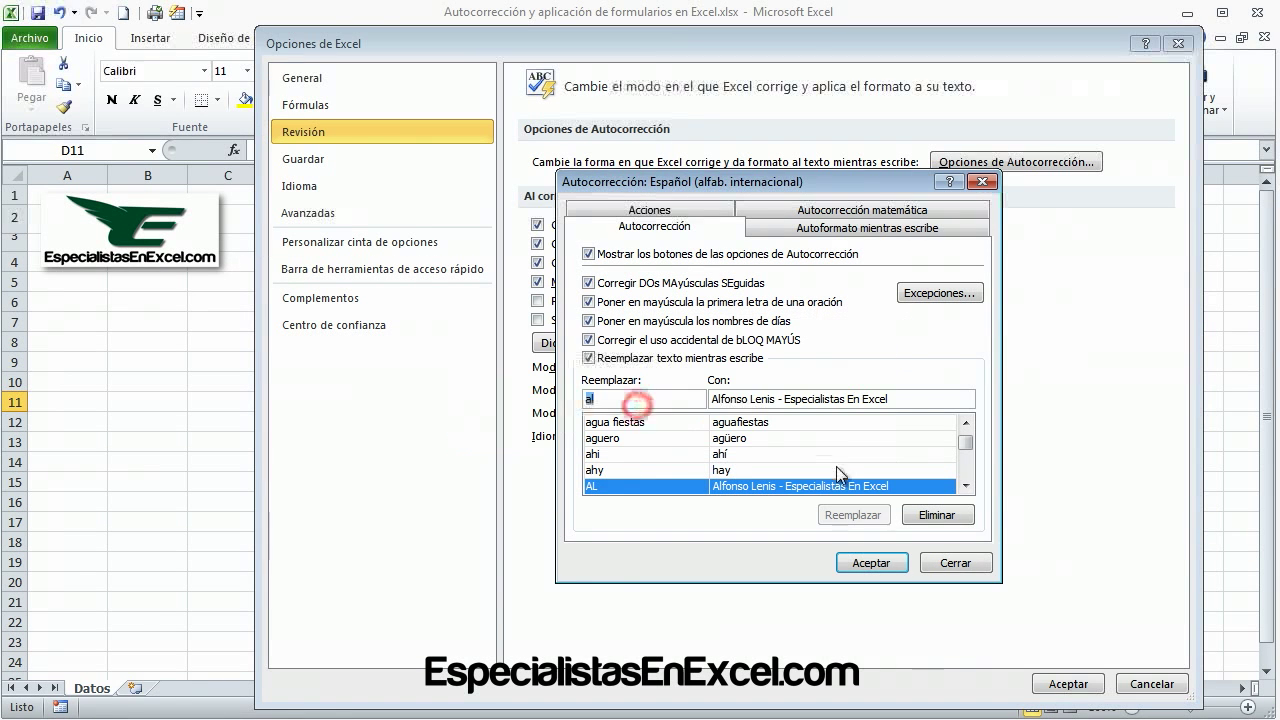
click(871, 563)
Clear cell D10 and retype AL so it expands to the name plus '- Especialistas En Excel'
click(1068, 684)
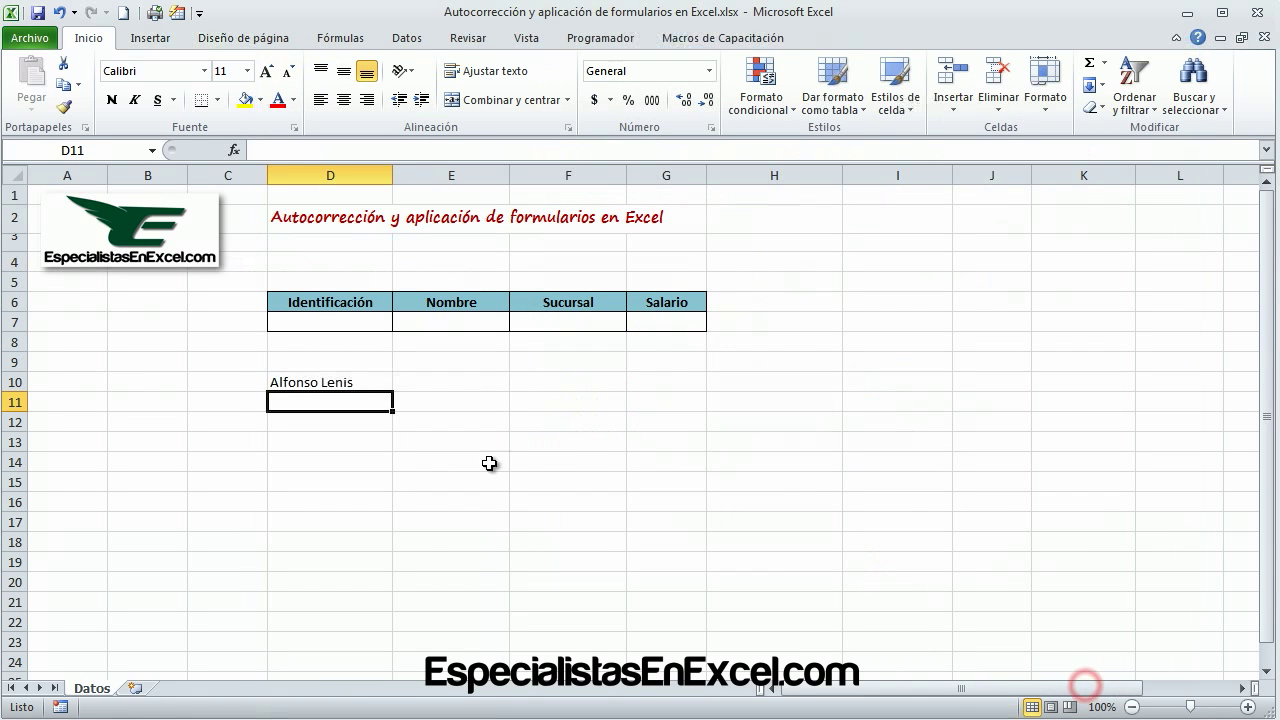
click(374, 381)
key(Delete)
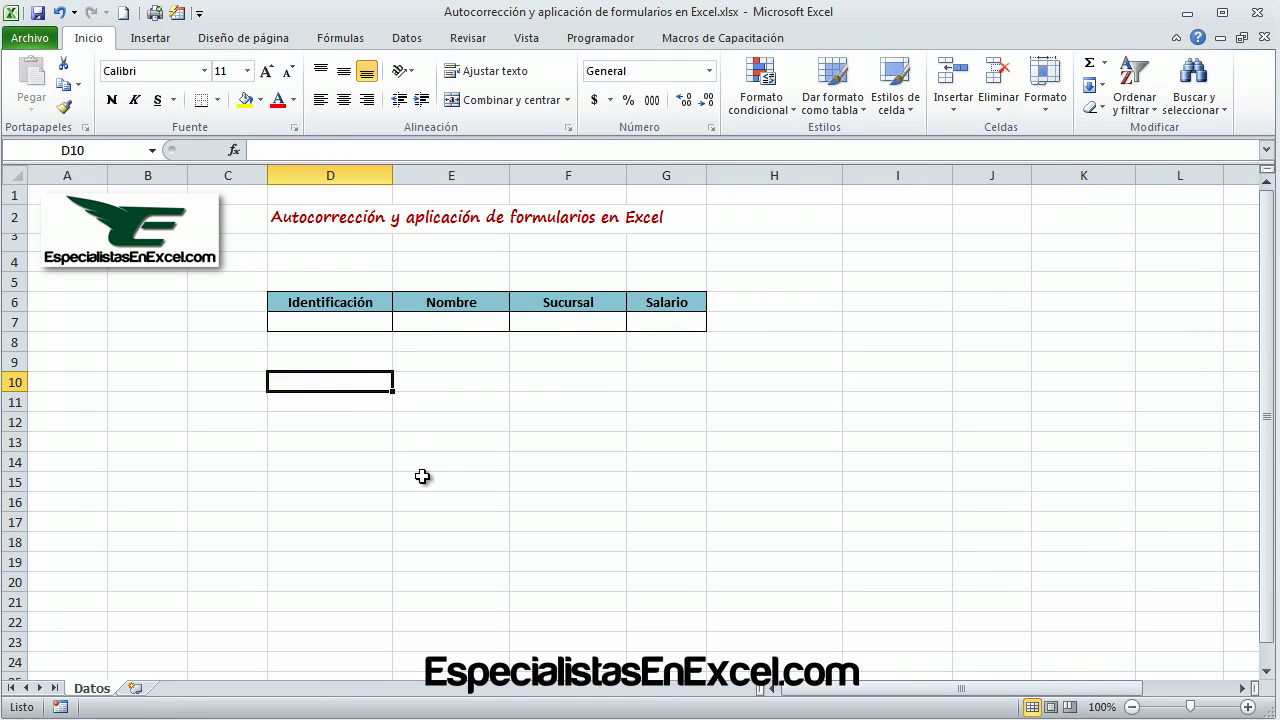
text(AL)
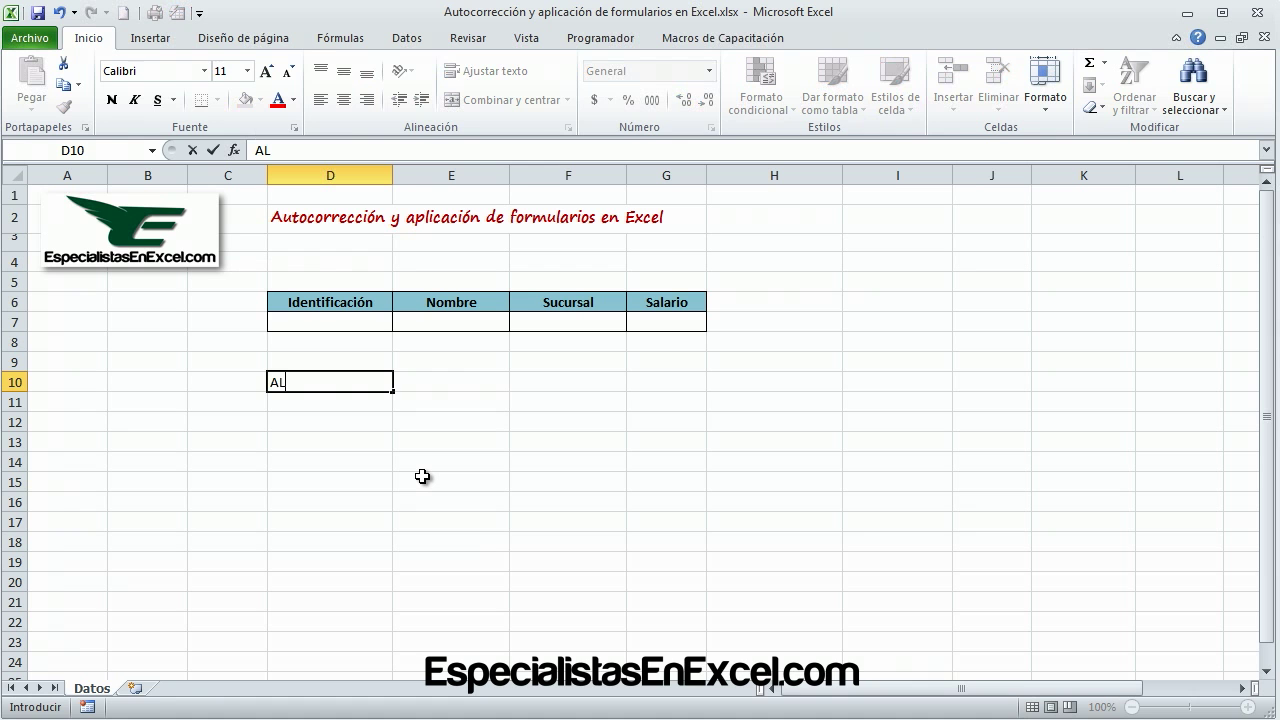
key(Return)
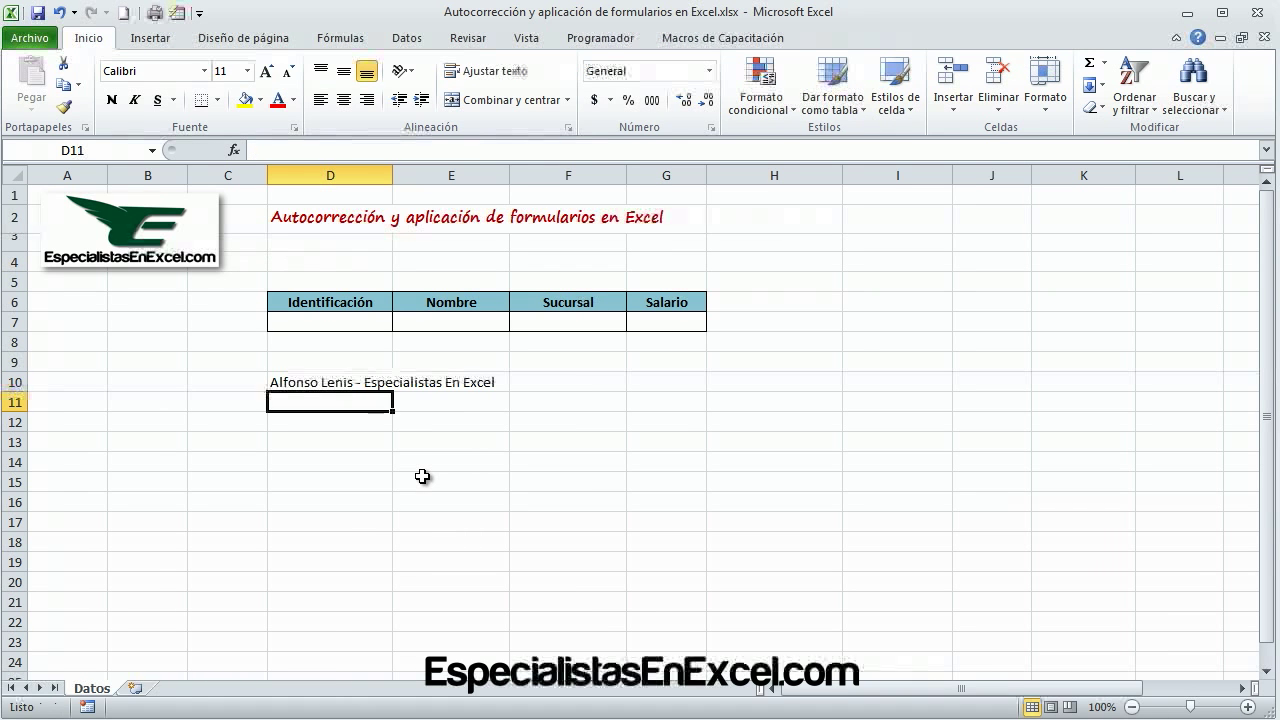
key(Up)
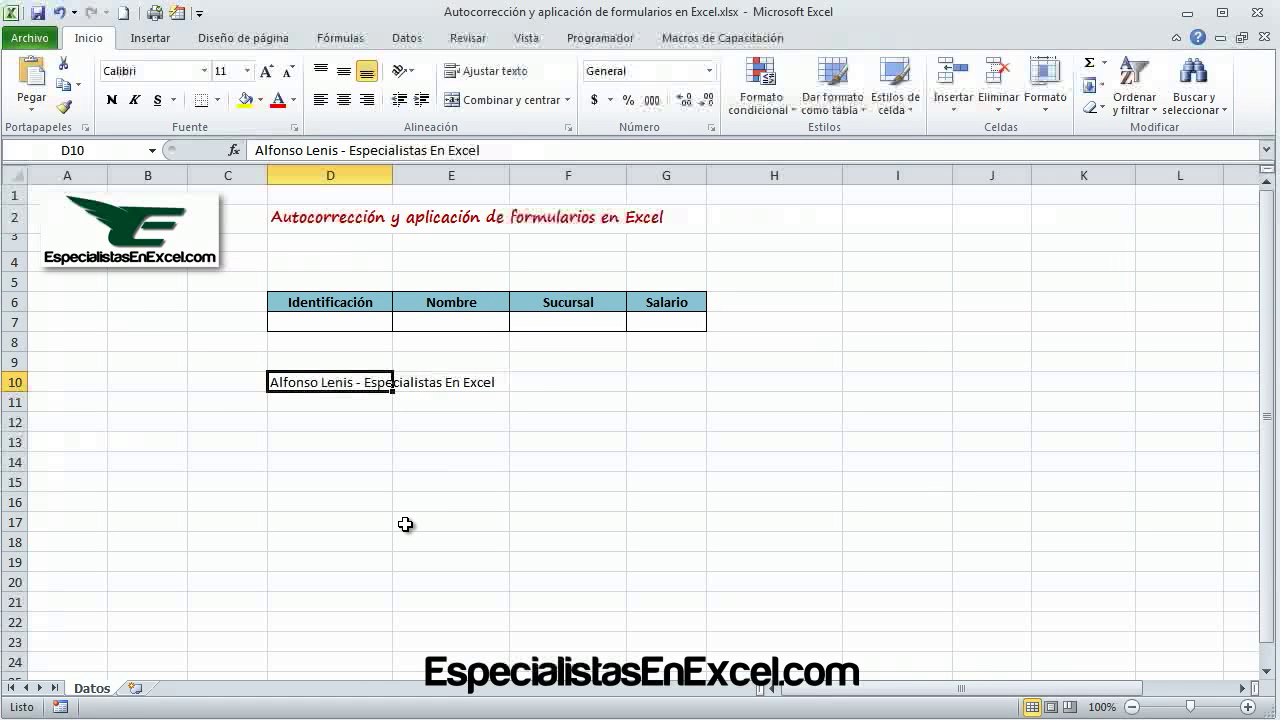
Point out the Nombre and Identificación headers, then delete the expanded text from D10
click(477, 297)
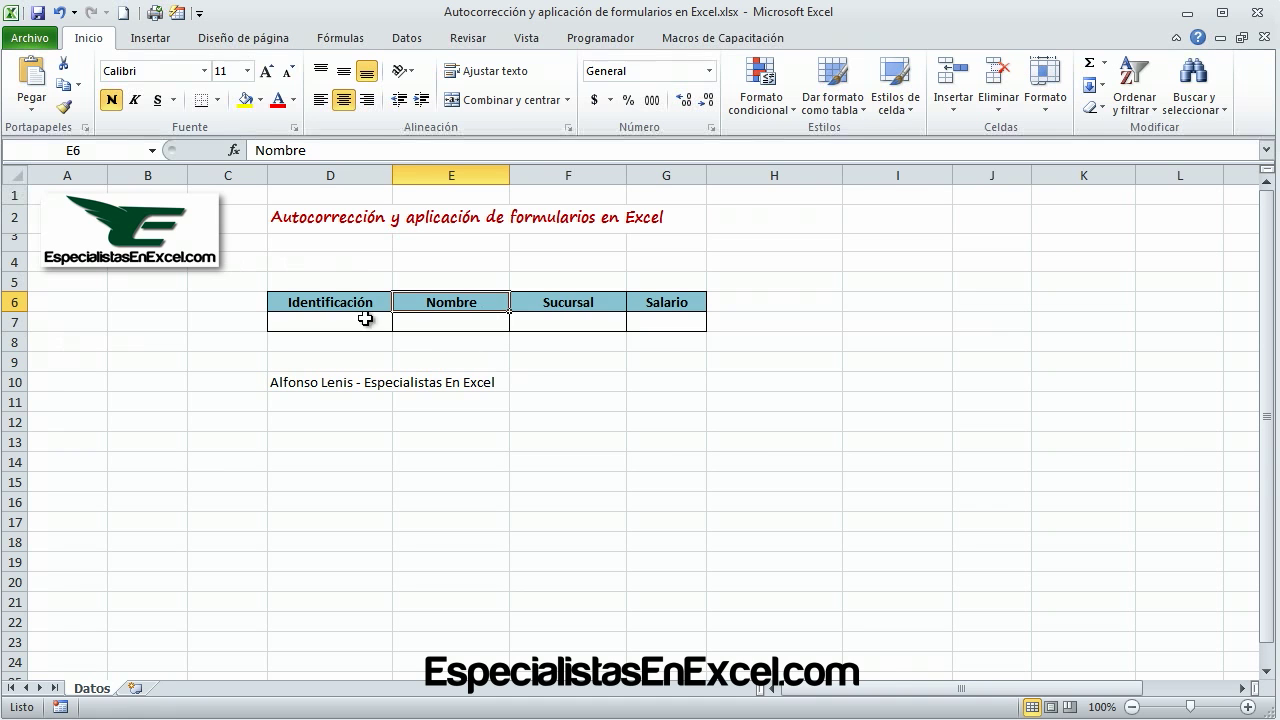
click(322, 300)
click(559, 362)
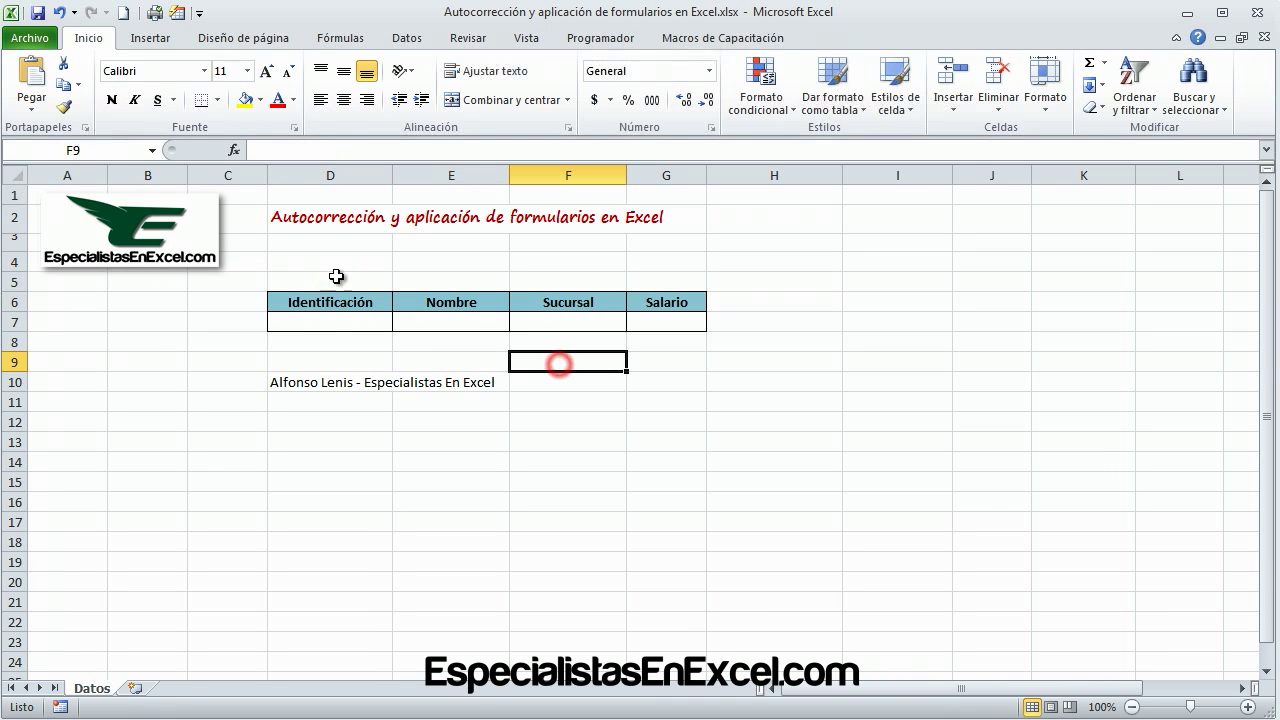
click(343, 320)
click(360, 385)
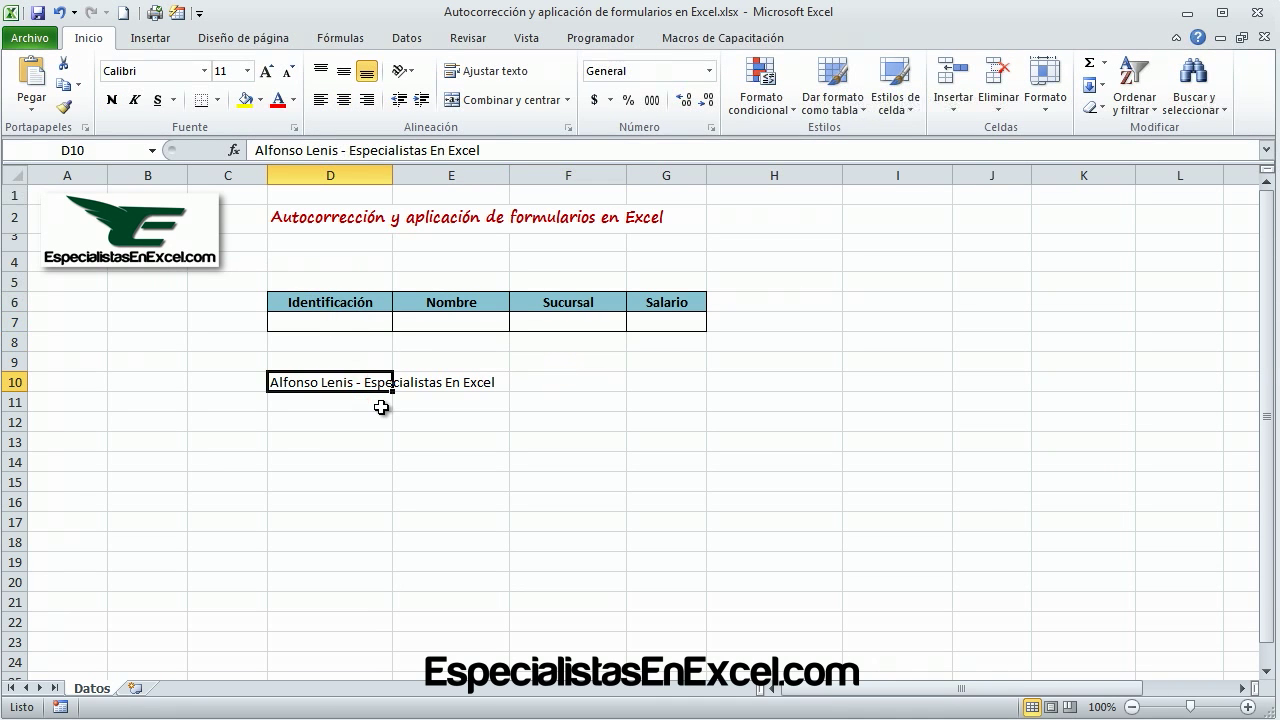
key(Delete)
Select the table headers and step through the empty data row D7:G7
click(351, 287)
drag(351, 287, 420, 302)
drag(343, 300, 568, 322)
drag(648, 321, 528, 323)
click(380, 320)
click(428, 327)
click(584, 325)
click(648, 322)
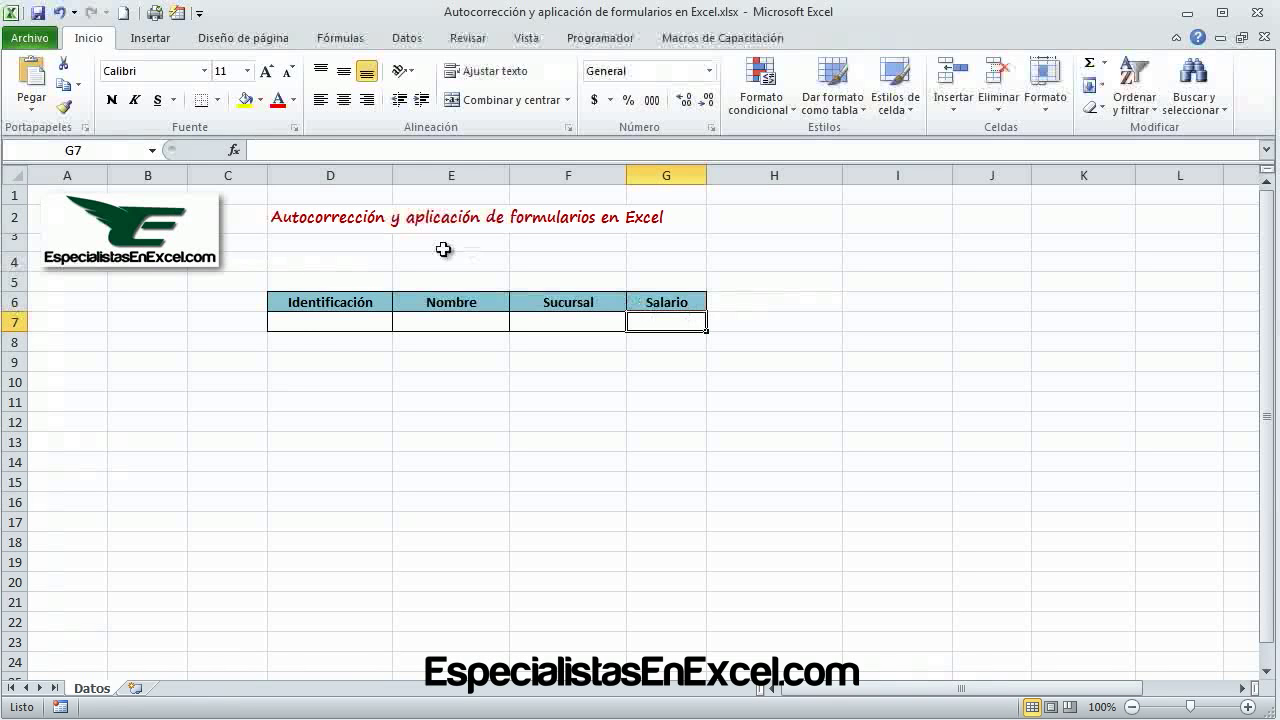
click(319, 319)
click(425, 316)
click(555, 320)
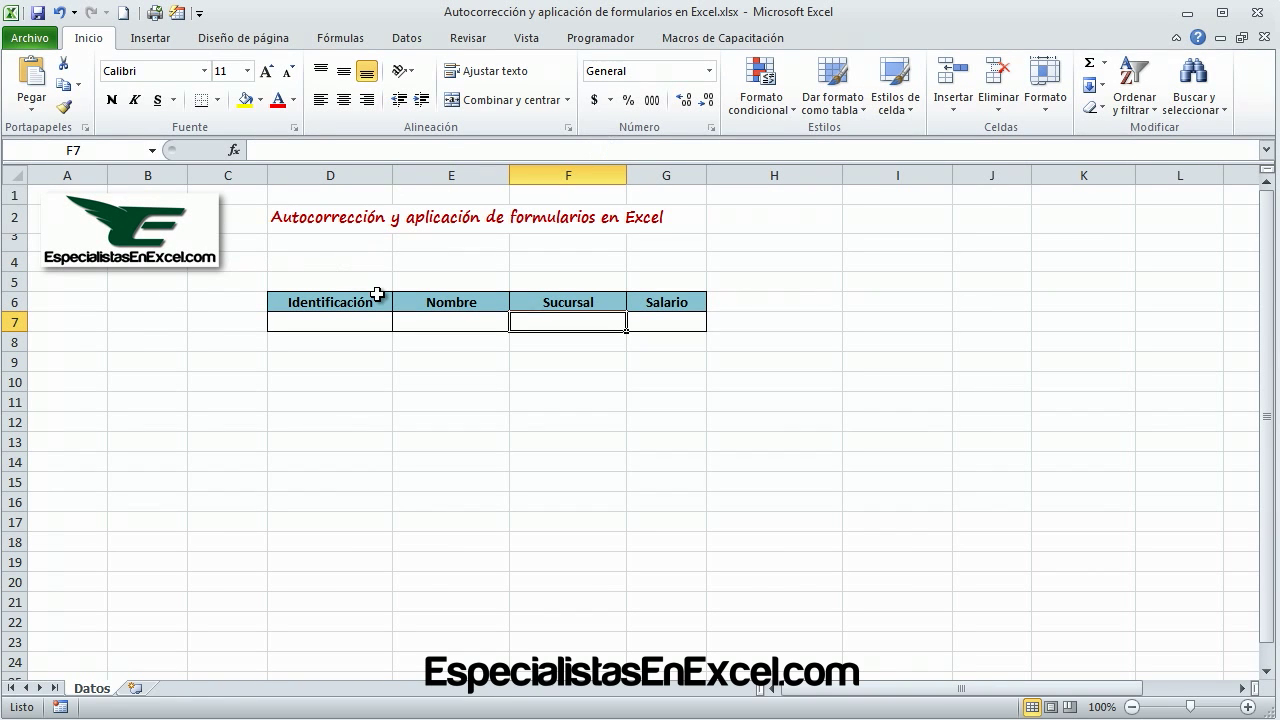
click(605, 322)
Select the empty data row D7:G7 and open the Quick Access Toolbar customization list
click(199, 14)
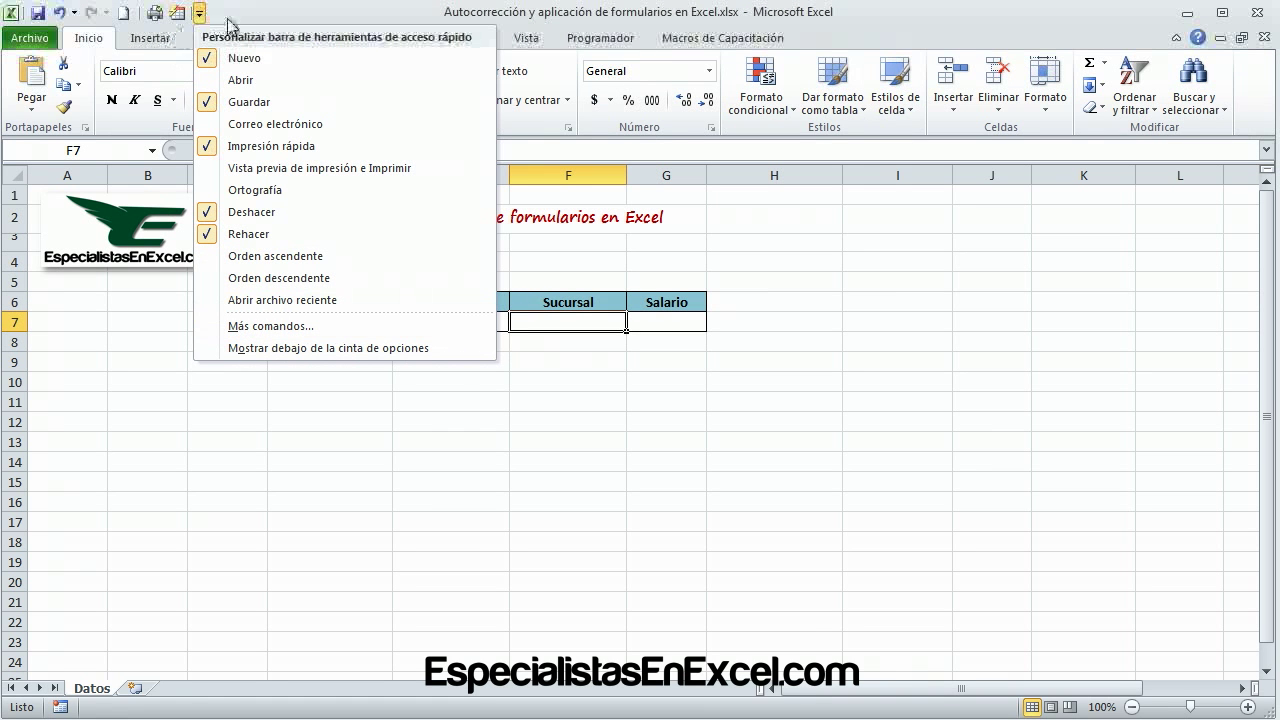
click(228, 20)
right_click(229, 22)
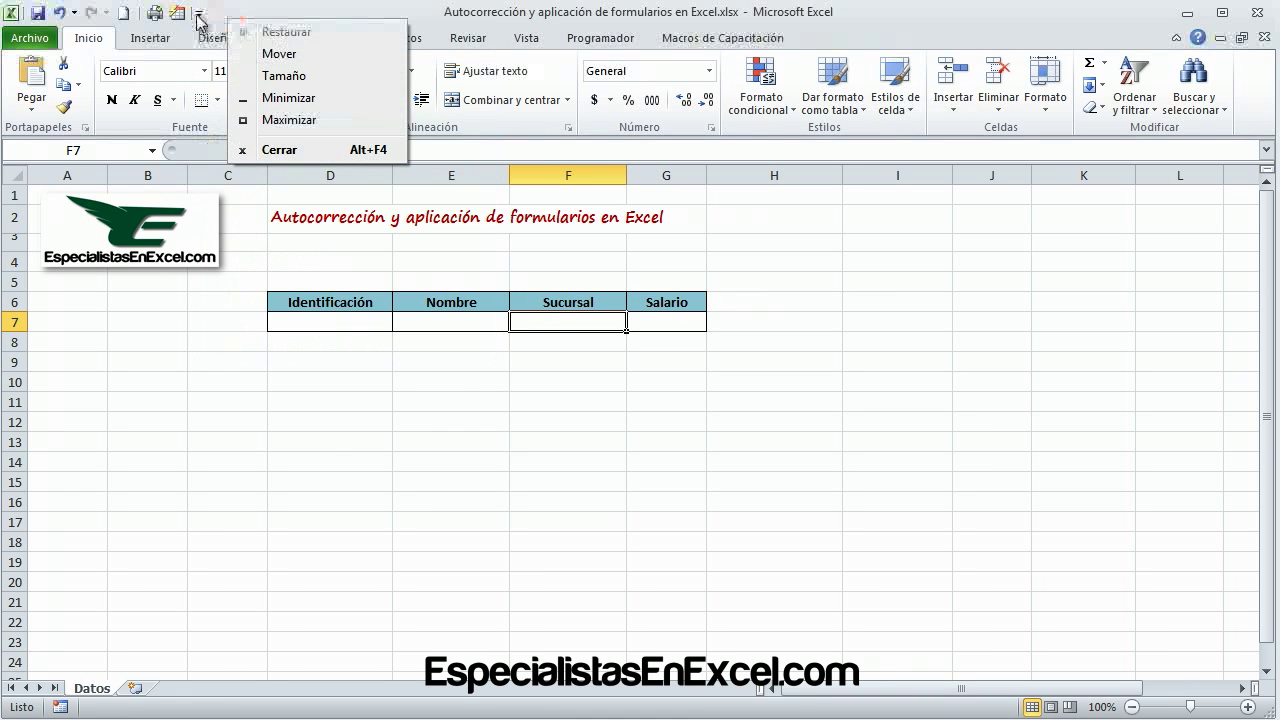
click(198, 15)
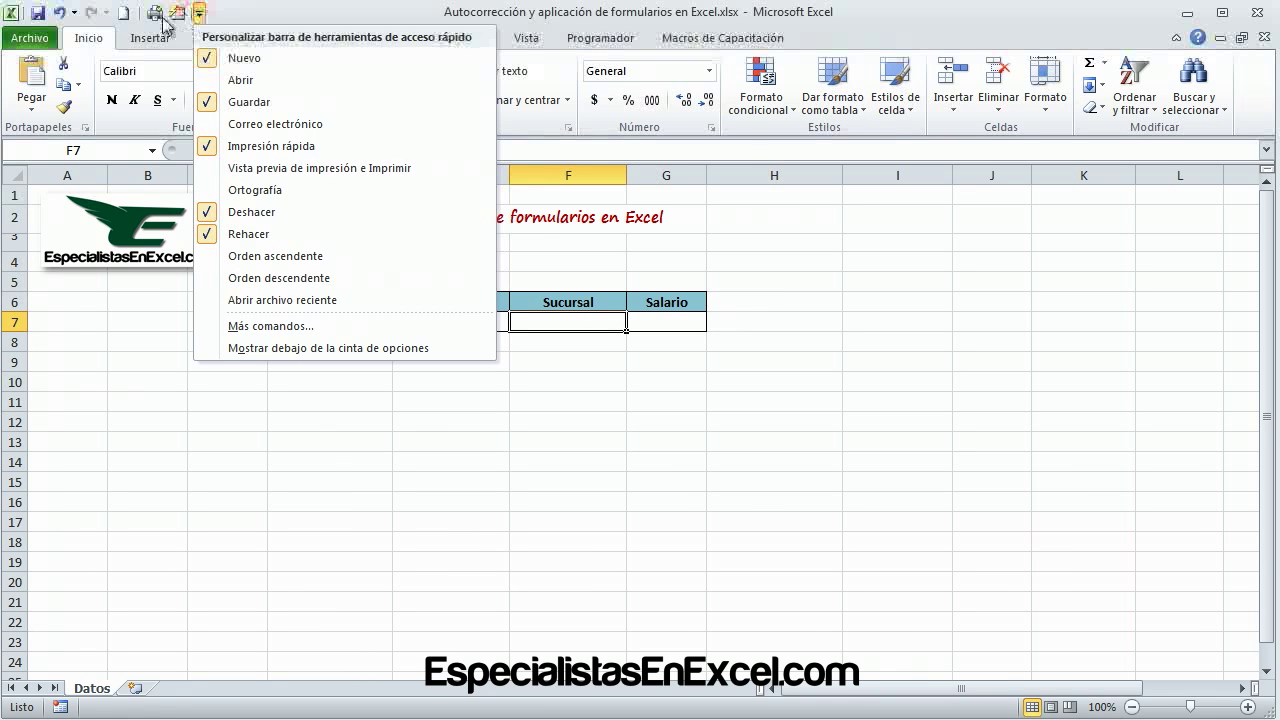
click(252, 11)
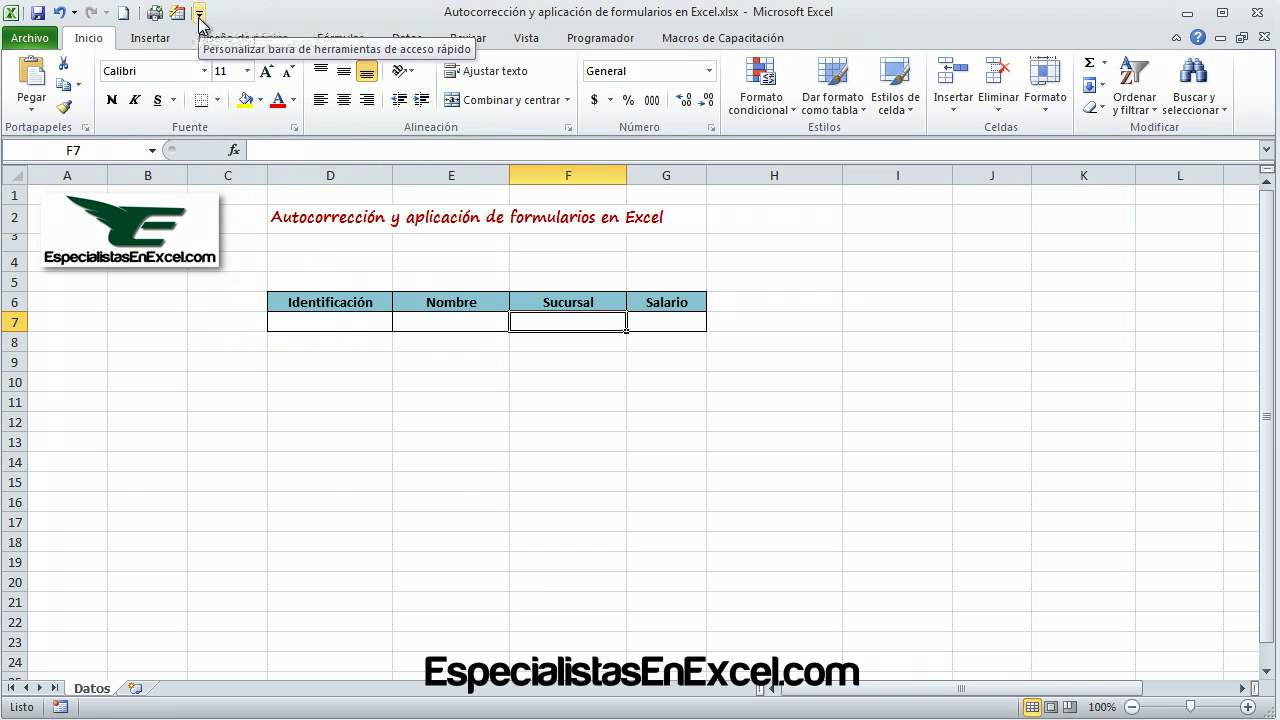
drag(378, 313, 646, 322)
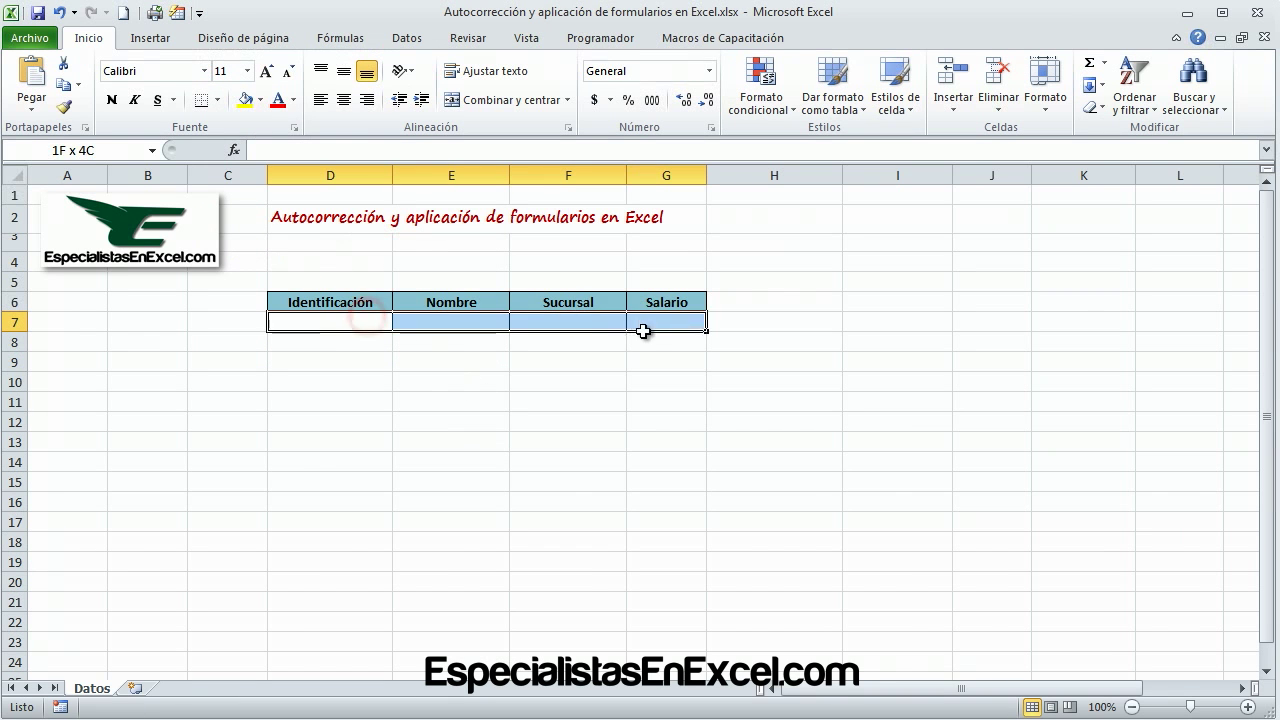
click(199, 13)
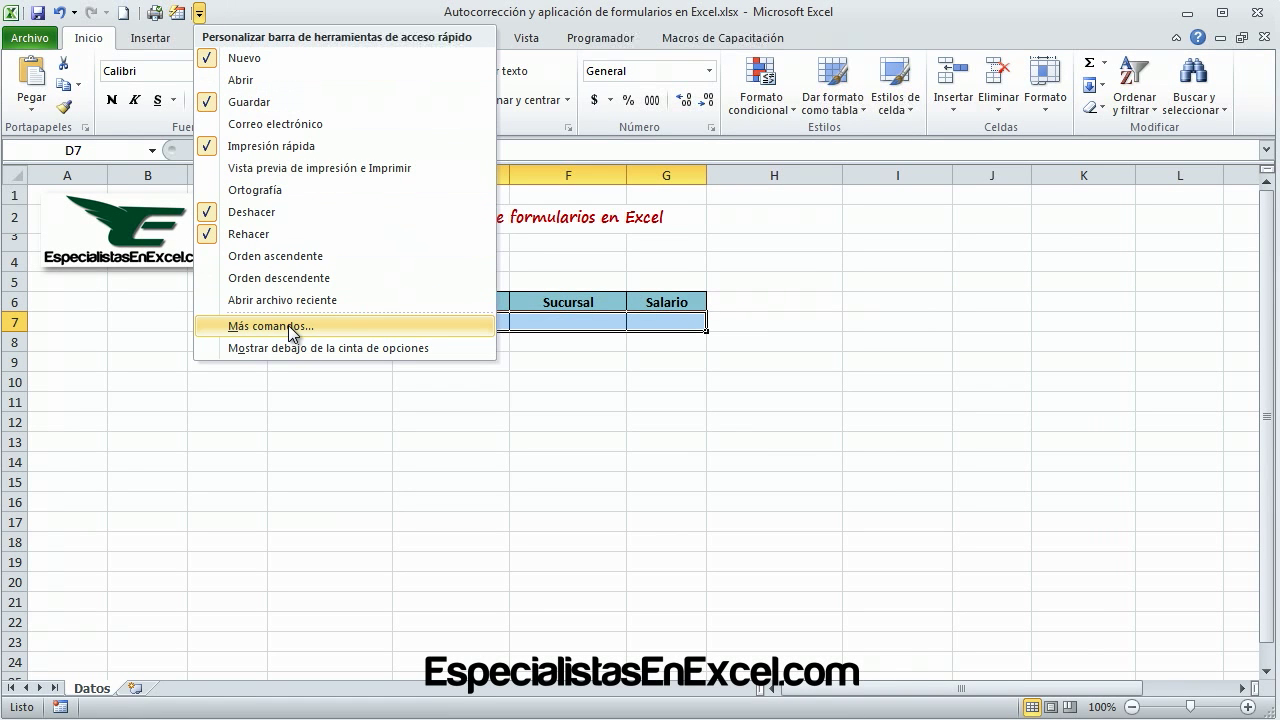
In More Commands, list Todos los comandos and scroll to the commands starting with F
click(289, 327)
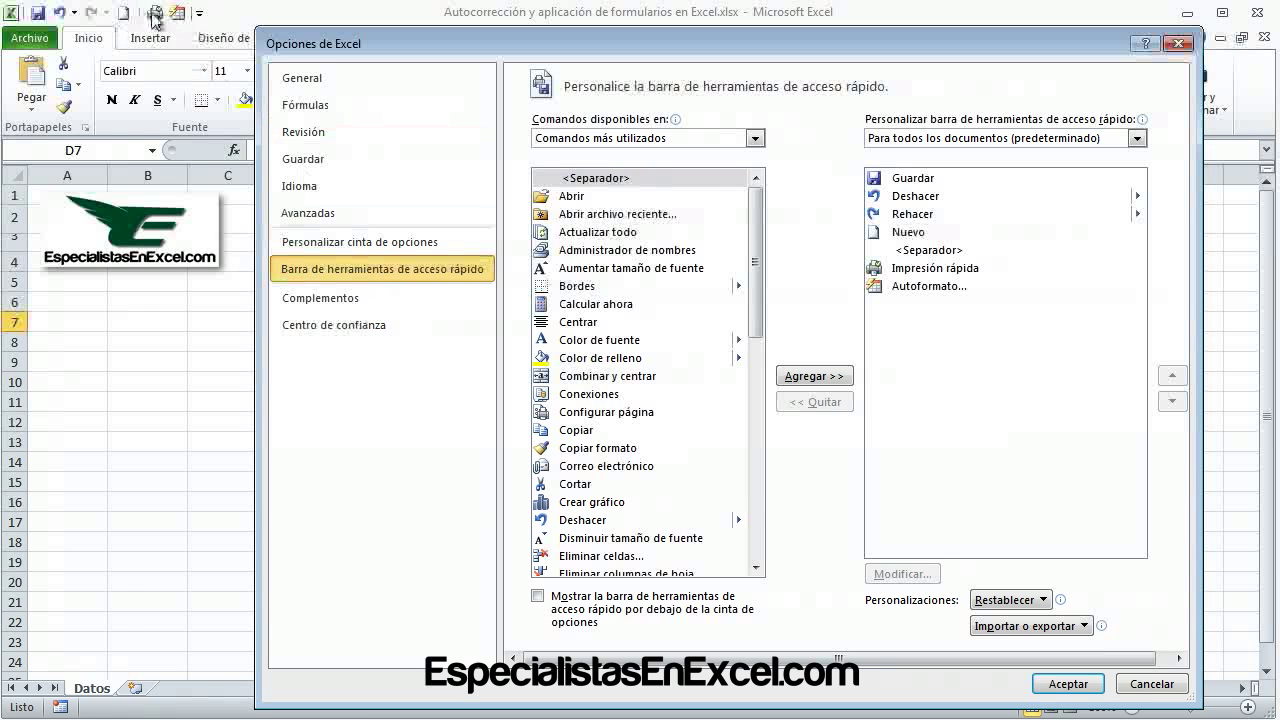
click(755, 138)
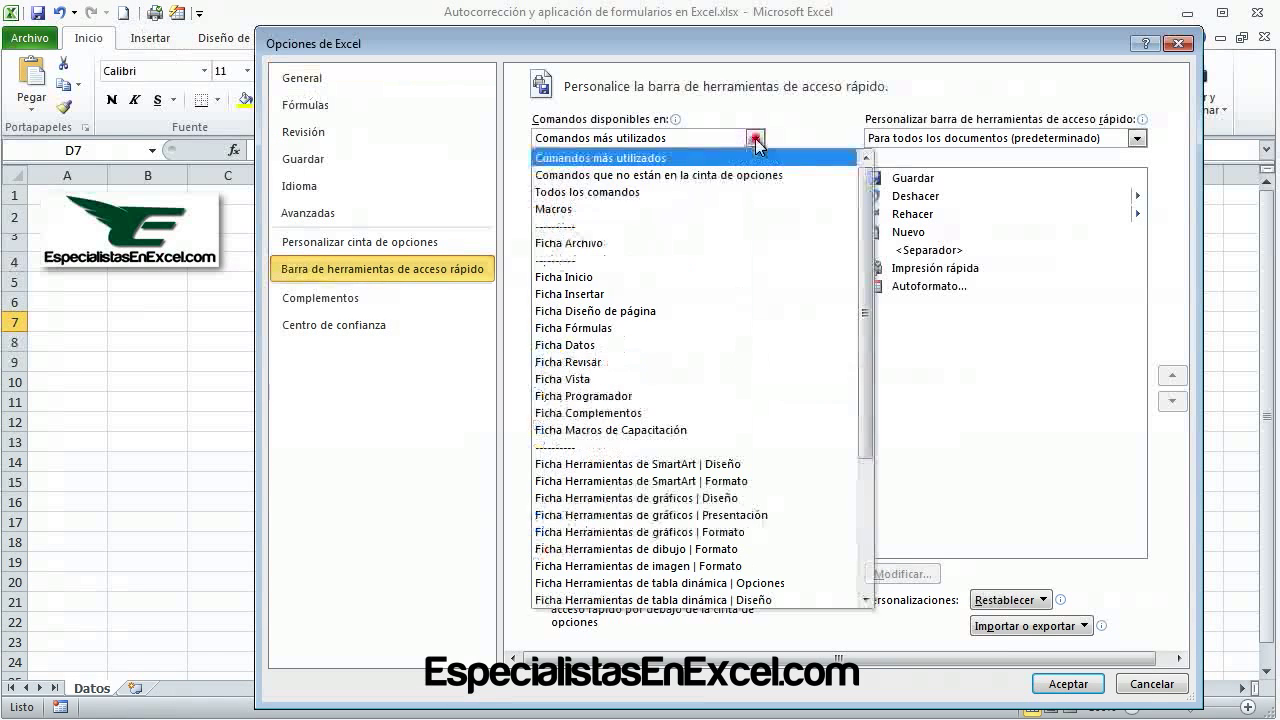
click(634, 192)
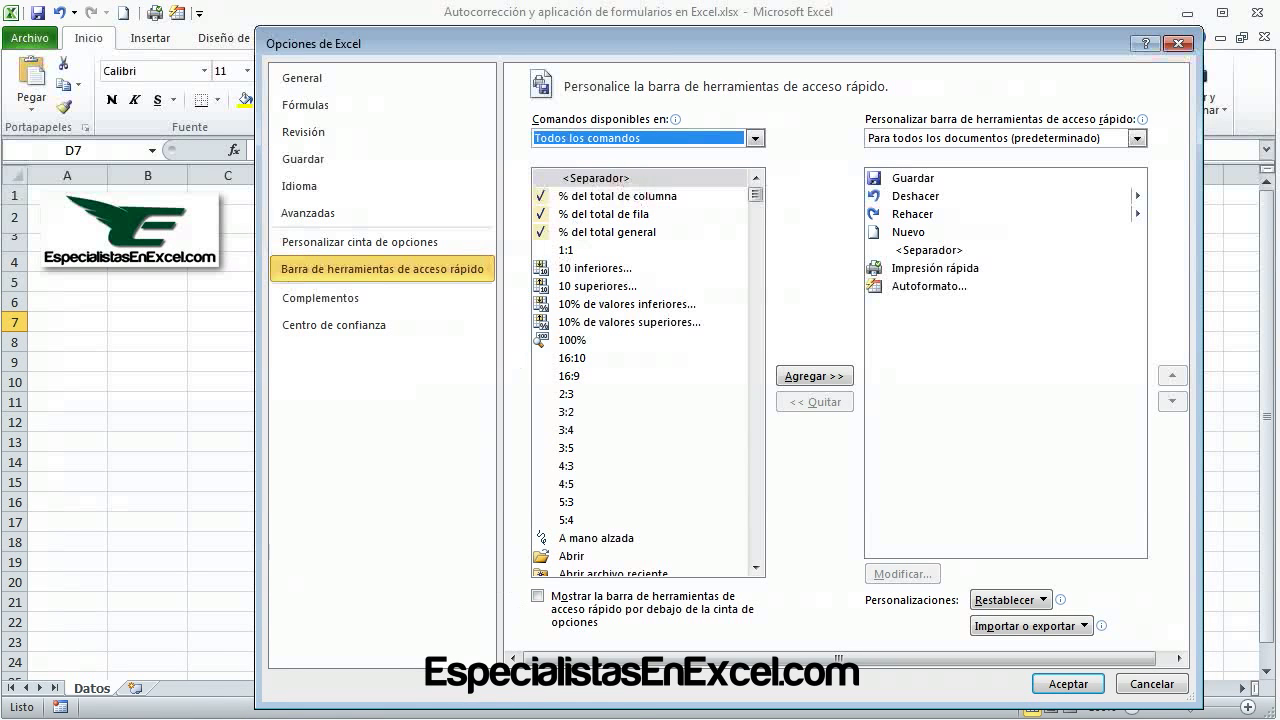
click(577, 305)
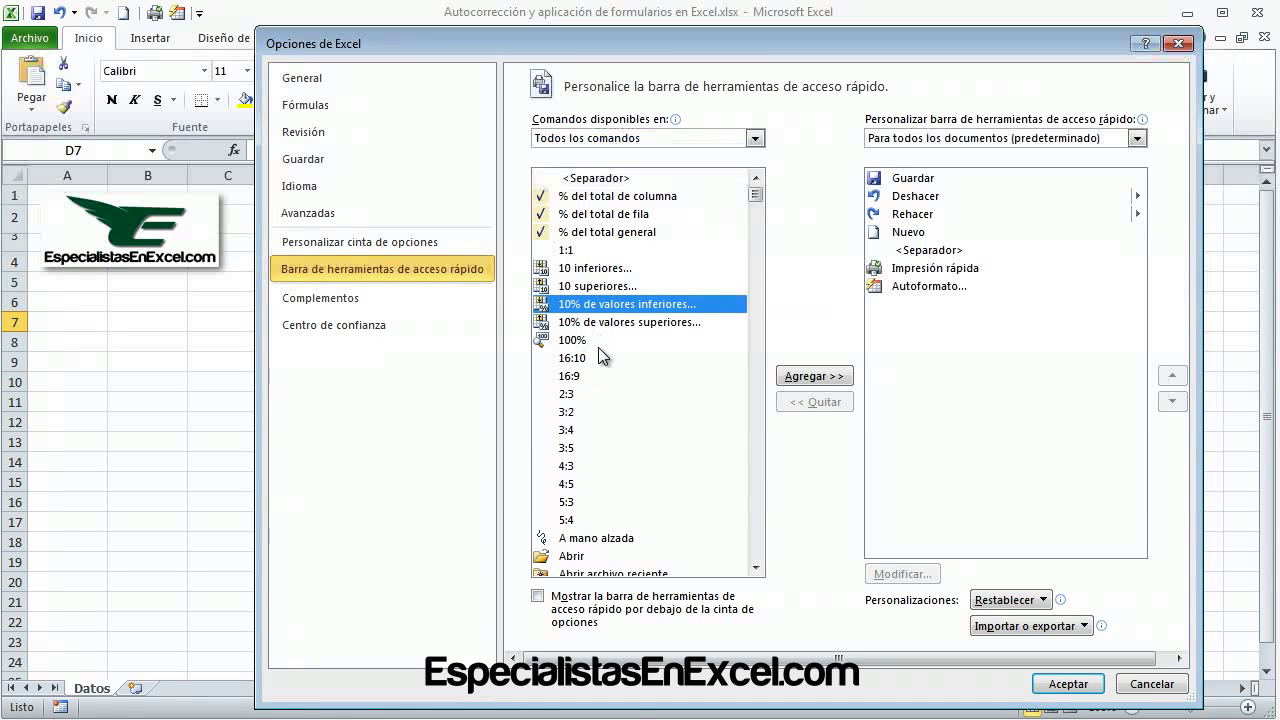
key(f)
key(e)
scroll(629, 430, down, 4)
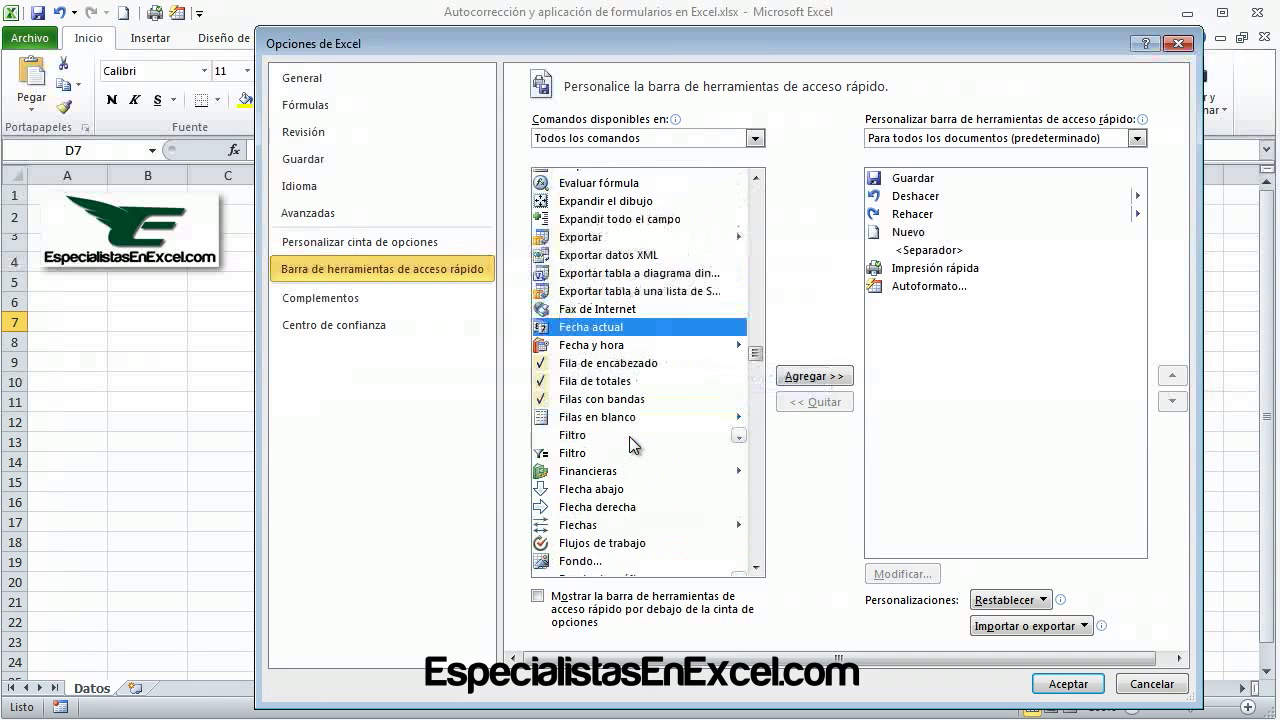
scroll(629, 436, down, 5)
scroll(631, 442, down, 4)
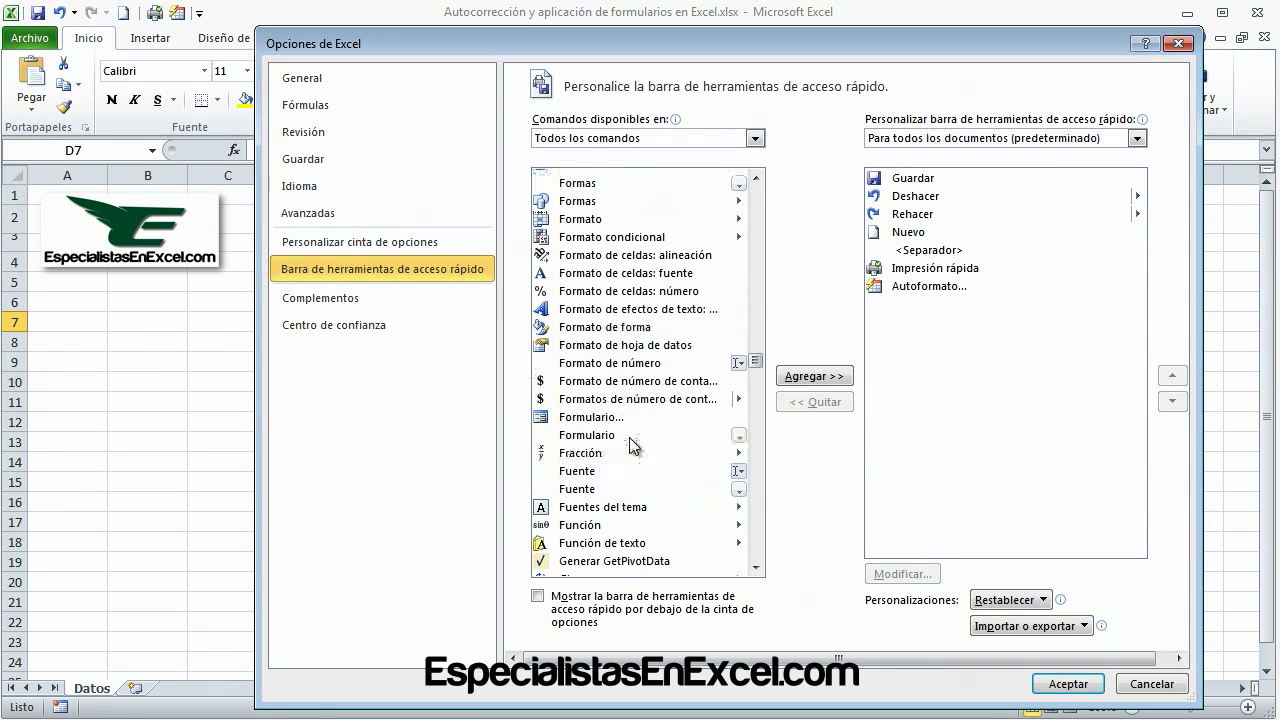
Add Formulario... to the Quick Access Toolbar and save the options
click(589, 421)
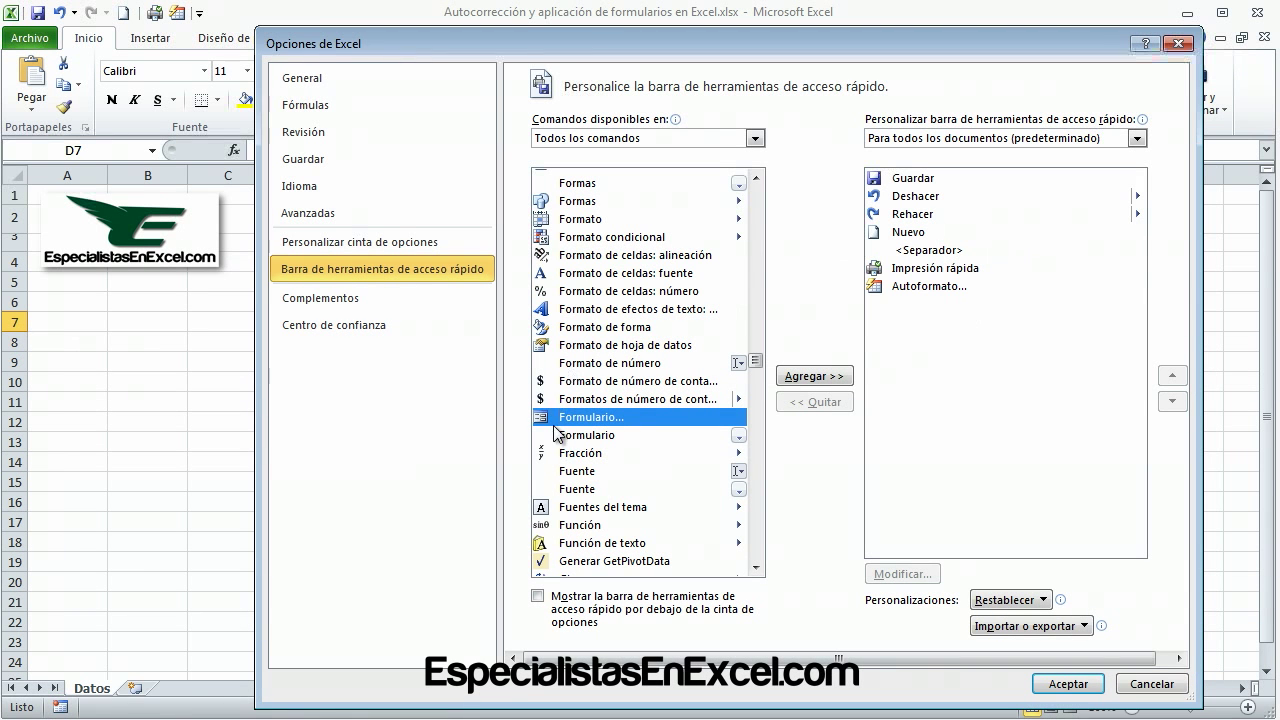
click(807, 376)
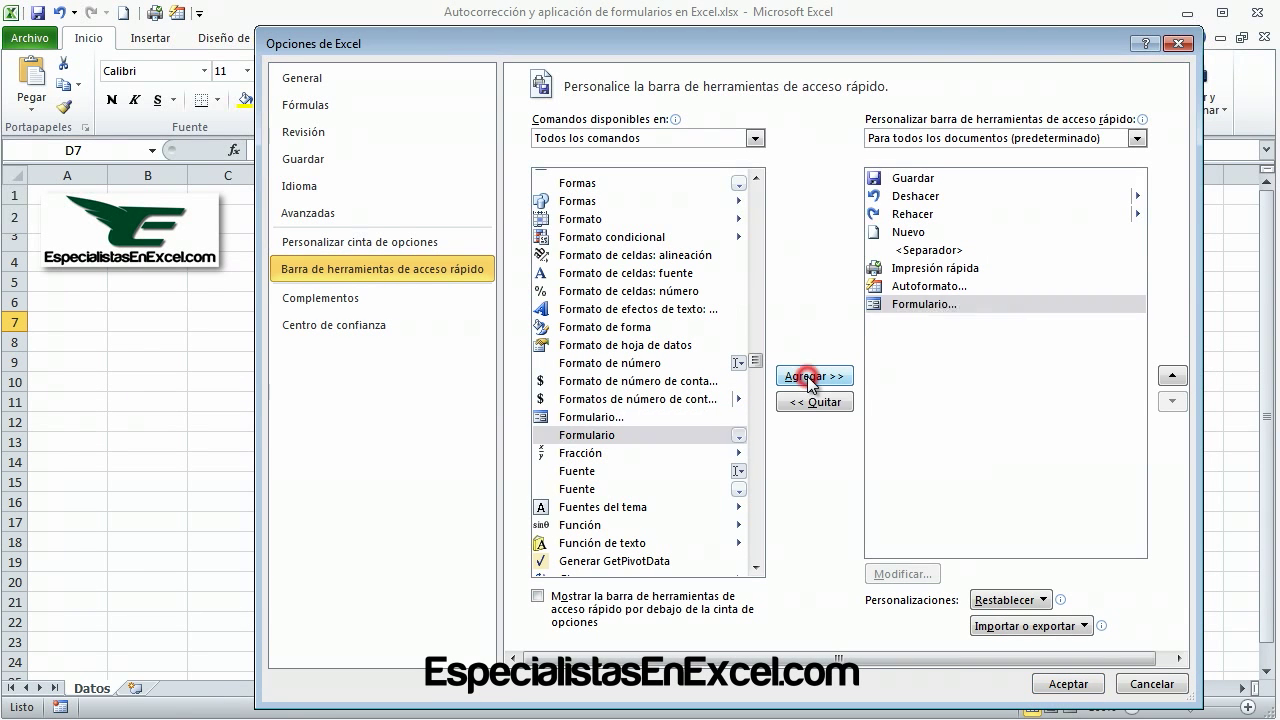
click(1064, 683)
click(211, 341)
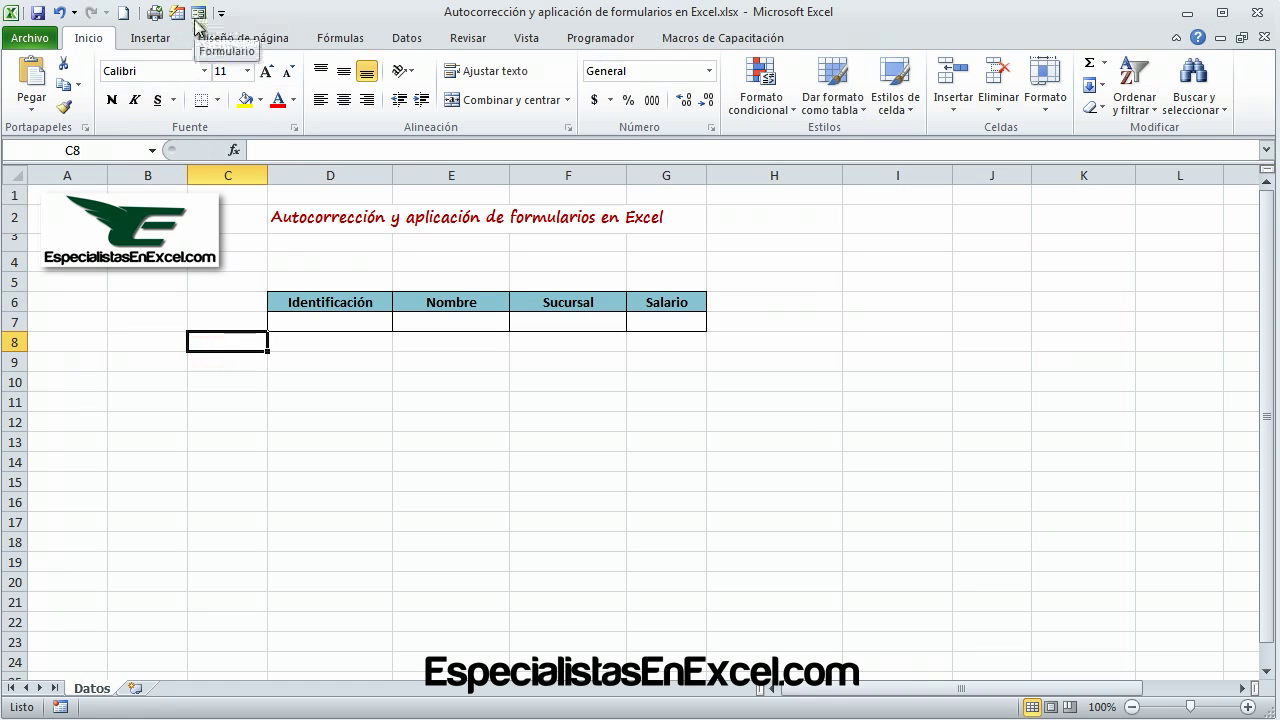
From cell D7, launch Formulario, accept the first row as labels, and move the form aside
click(457, 409)
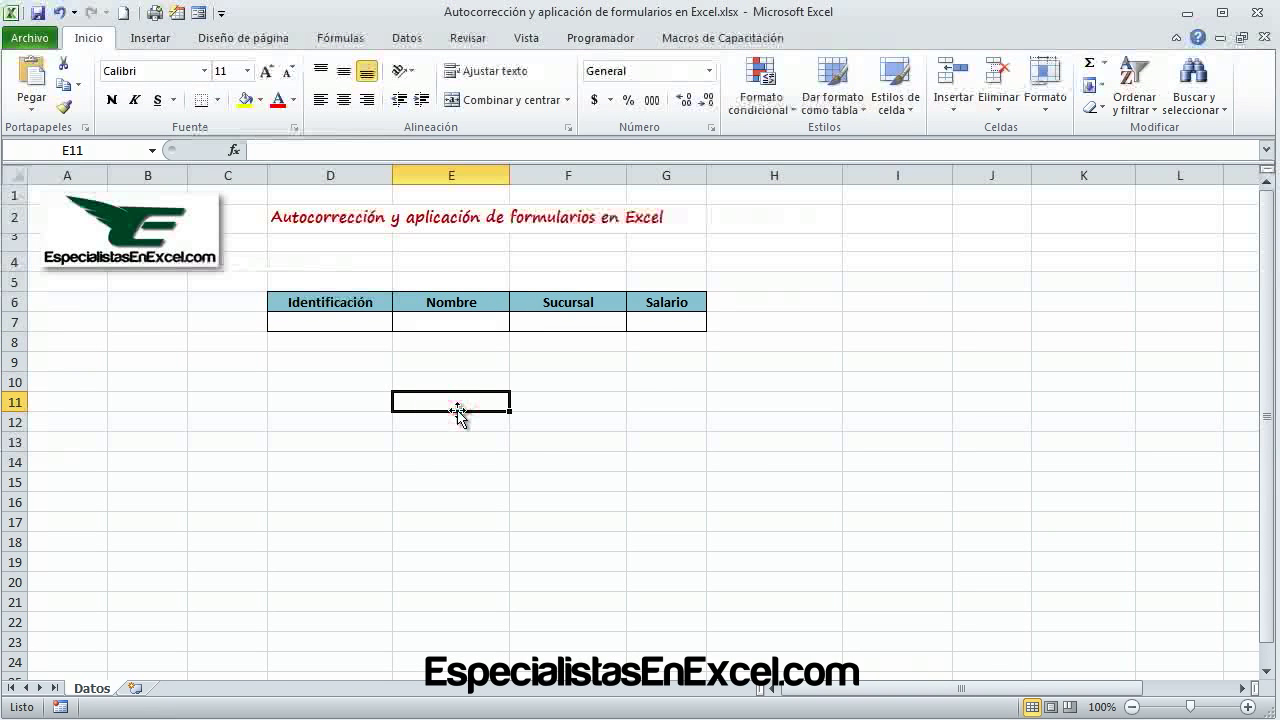
click(356, 318)
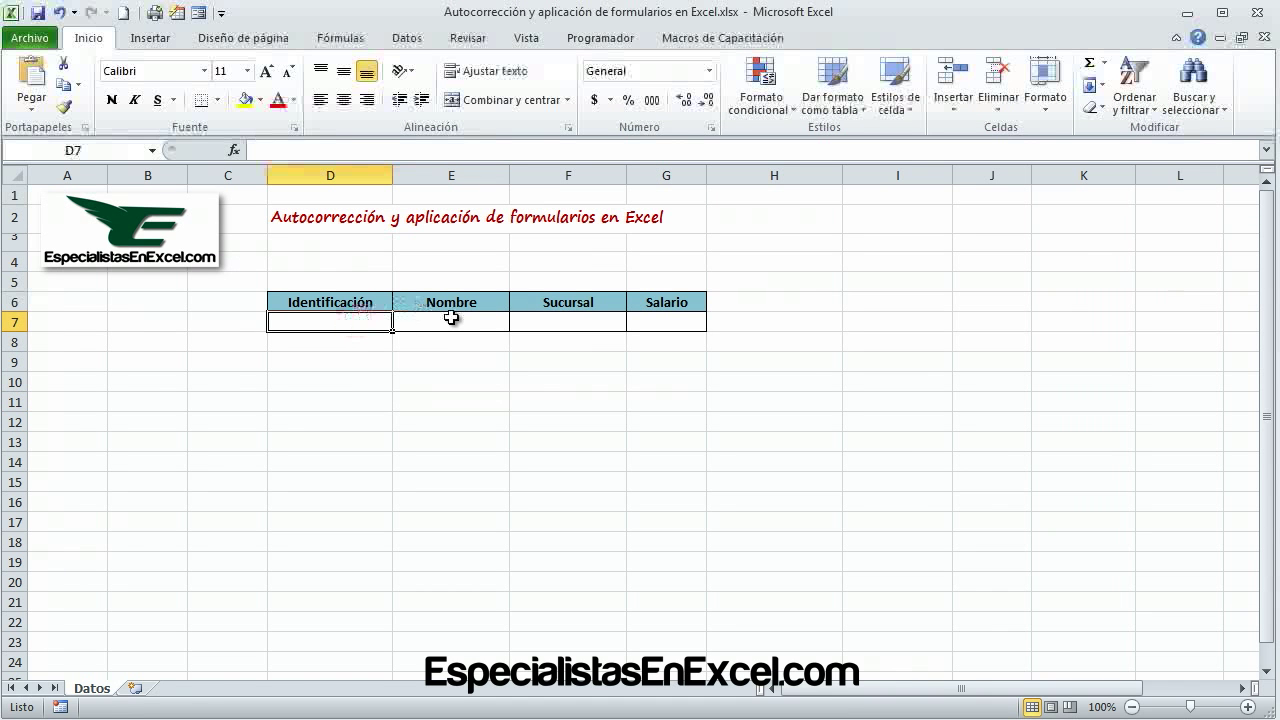
click(198, 14)
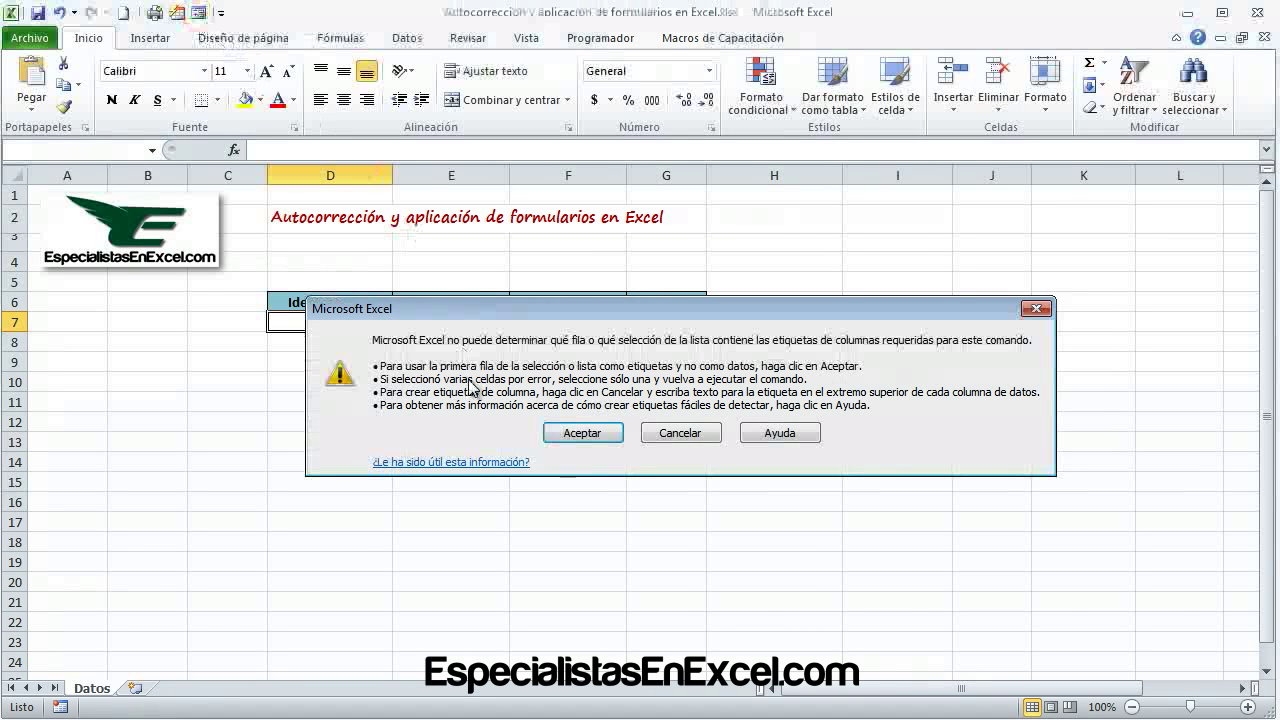
click(582, 433)
drag(692, 224, 810, 264)
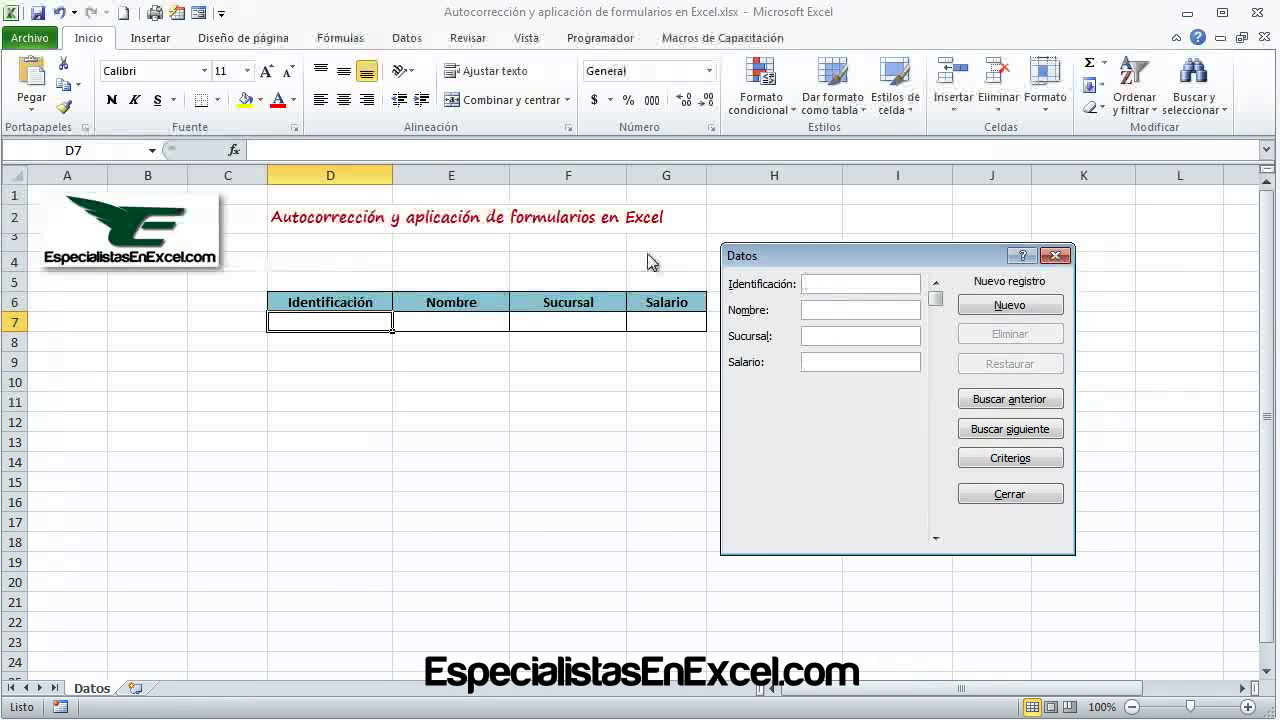
Add employees 1 (S1, salary 1200) and 2 (S2, salary 2000) through the data form
text(1)
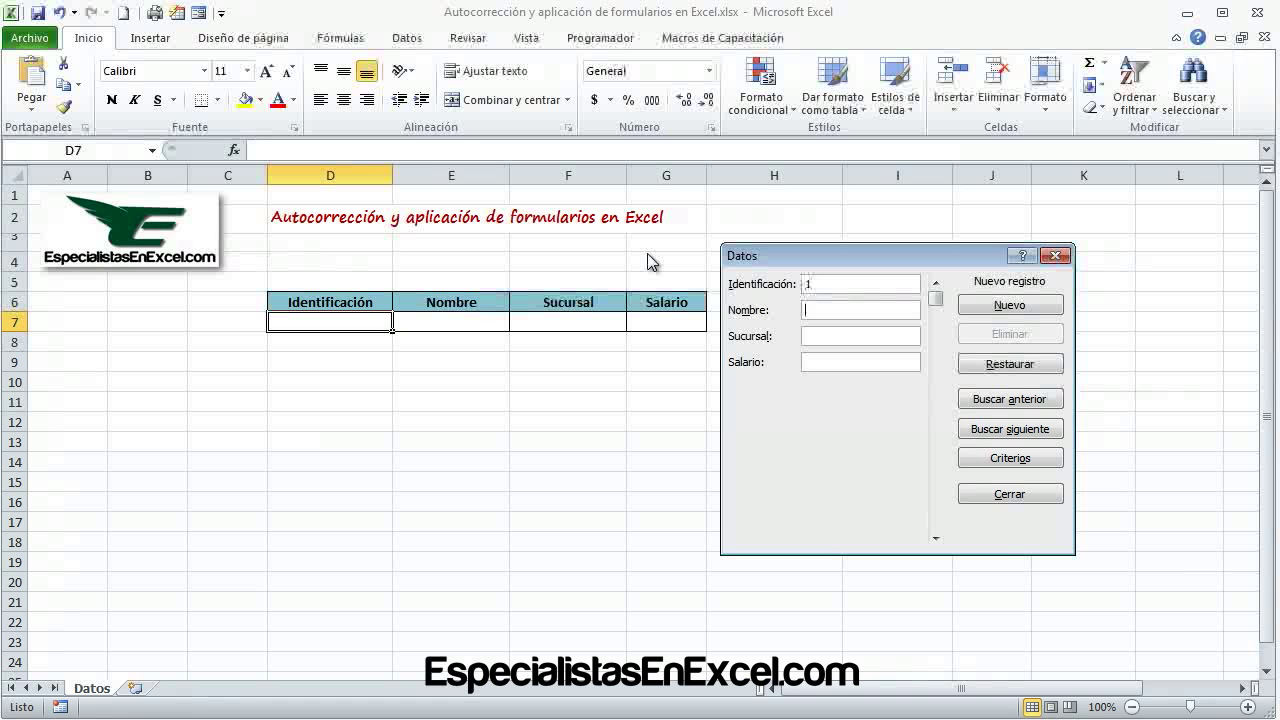
text(jUAN)
text(Ju)
text(S)
text(1)
key(Tab)
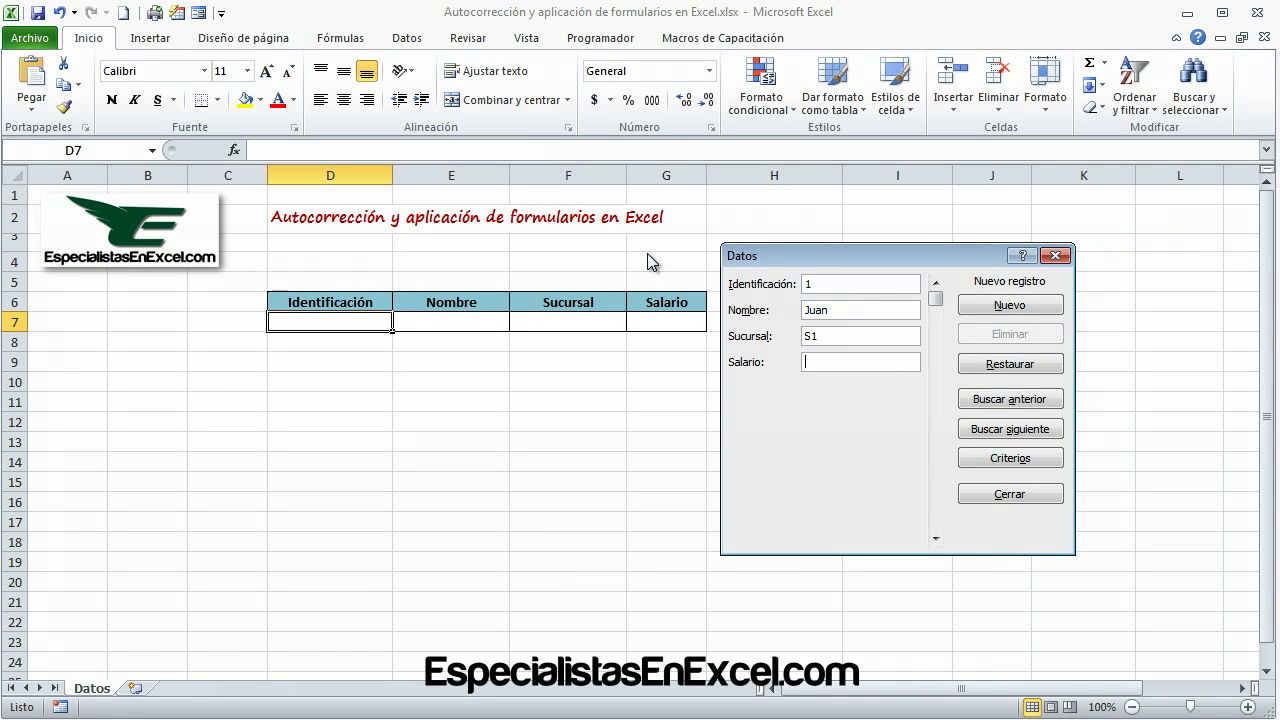
text(1200)
key(Return)
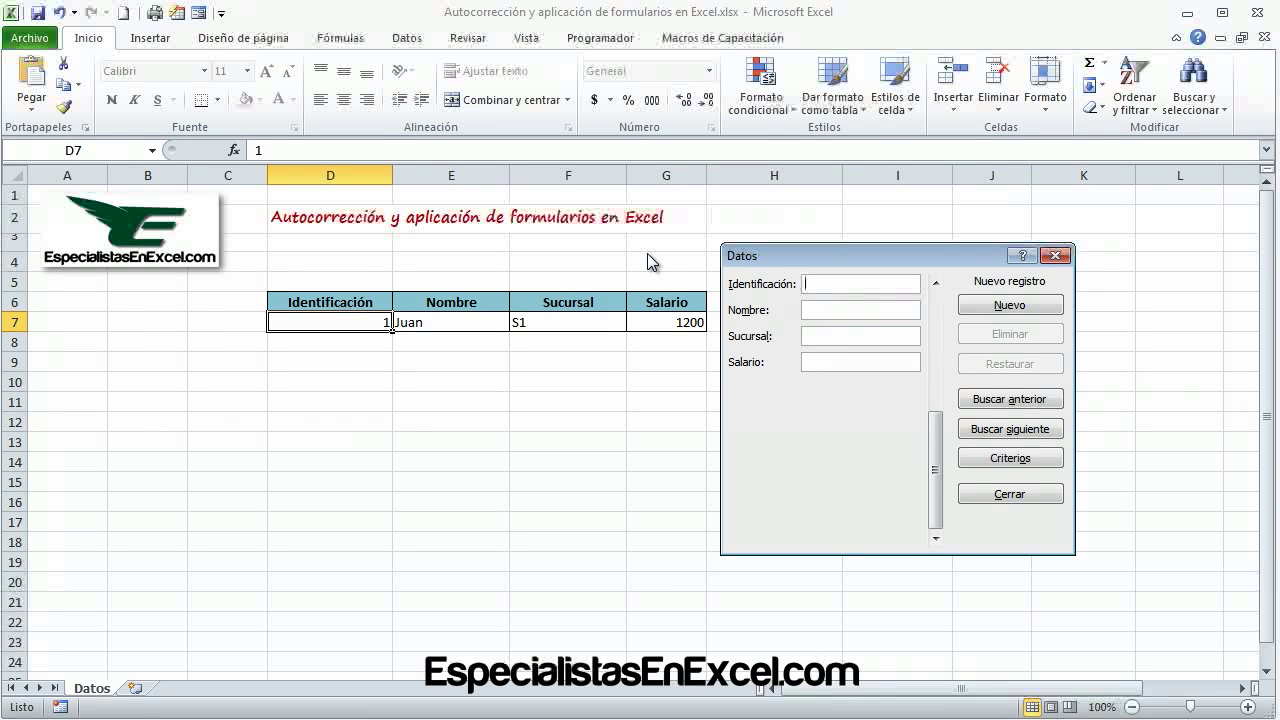
text(2)
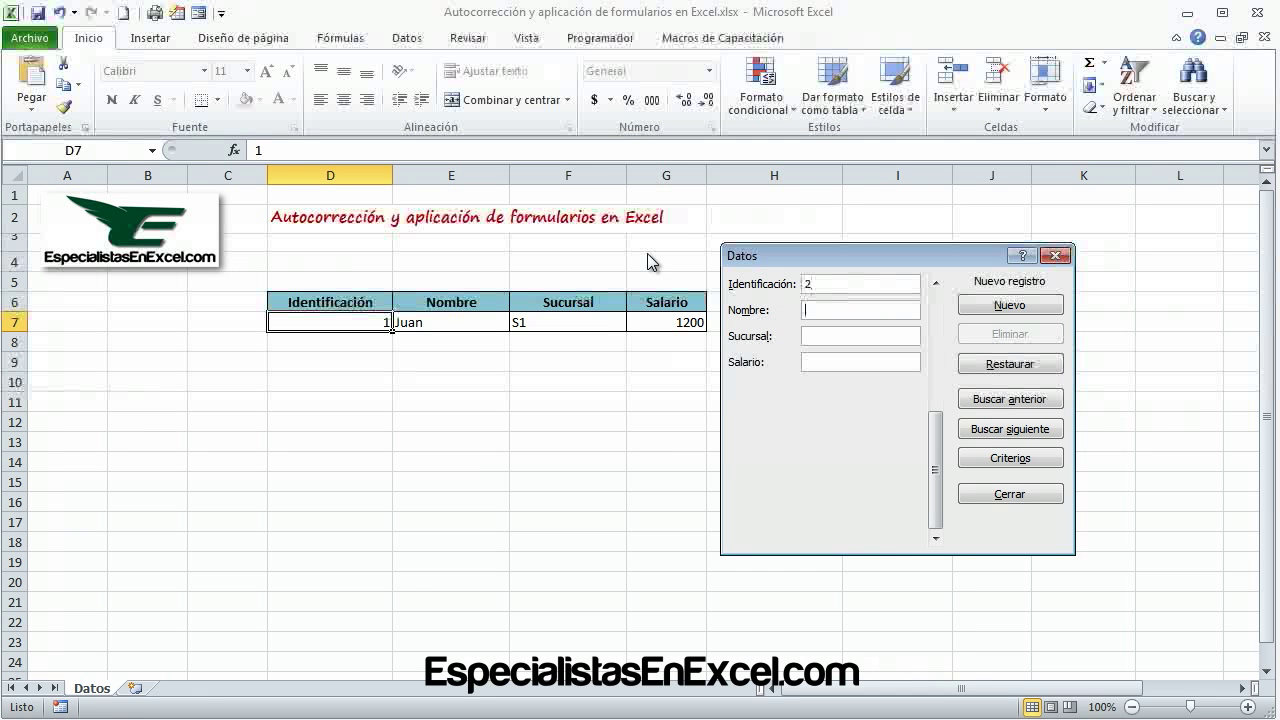
text(Pedro)
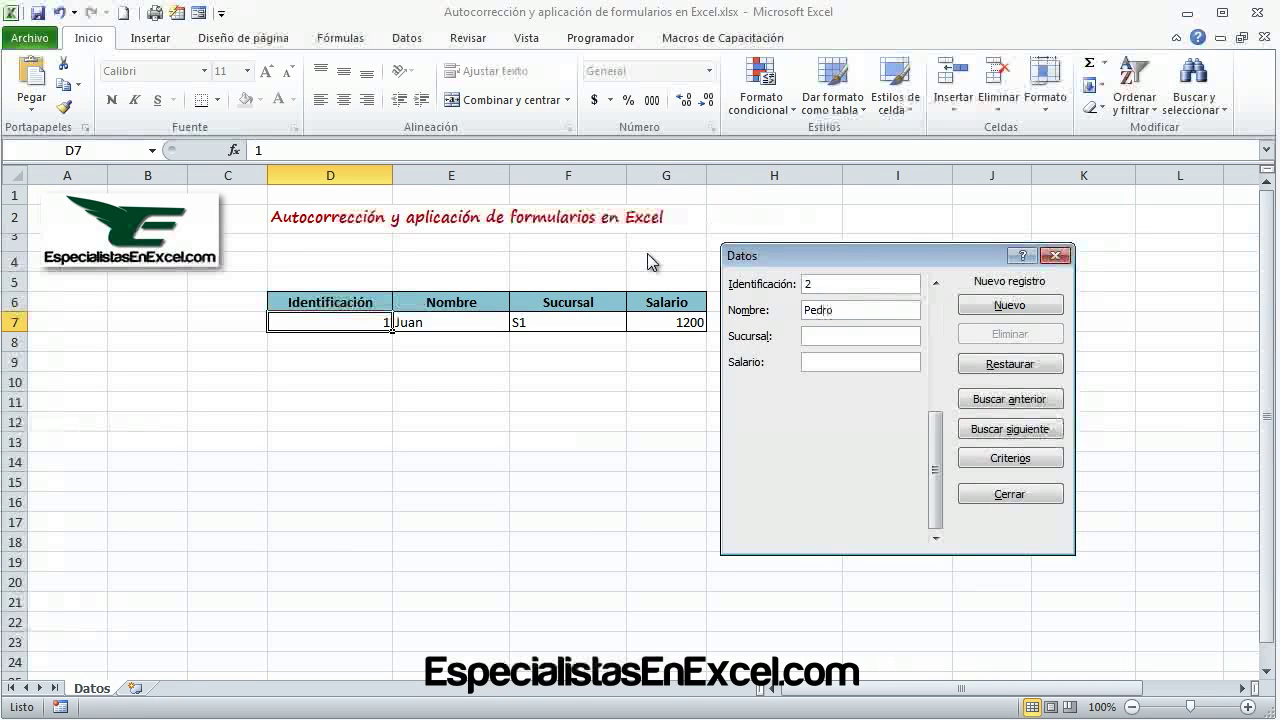
key(Tab)
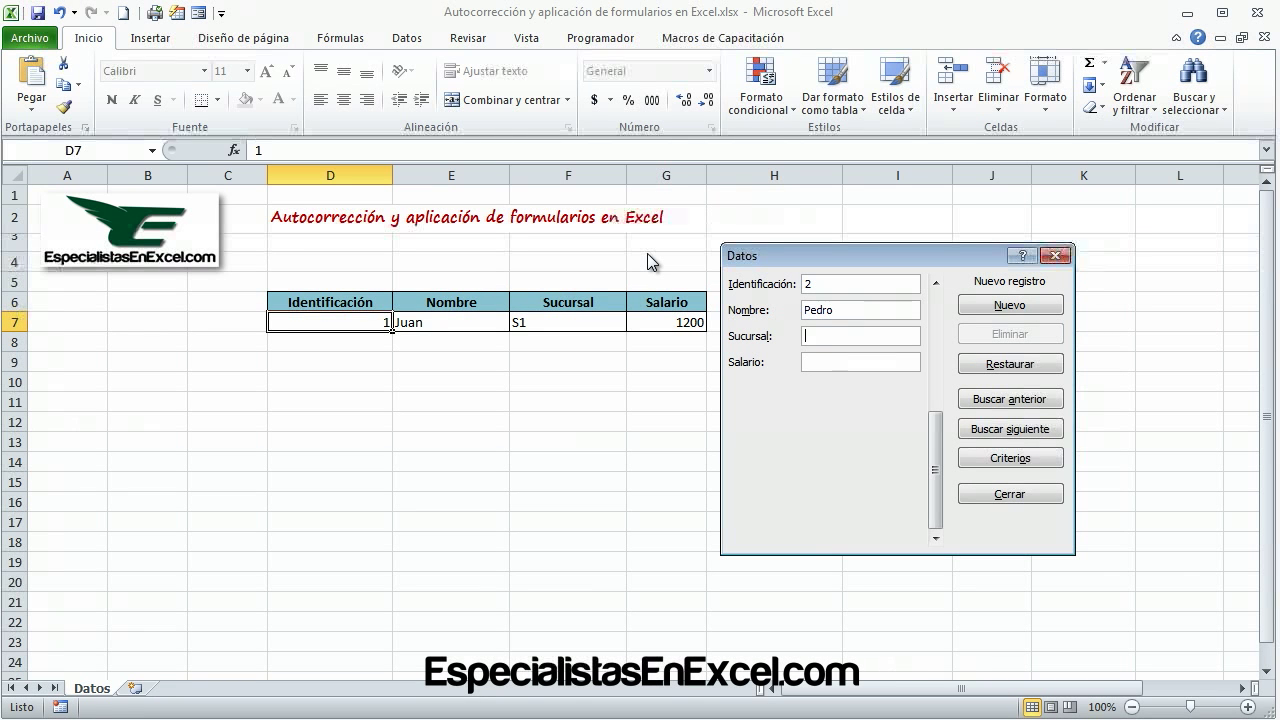
text(S2)
text(2000)
key(Return)
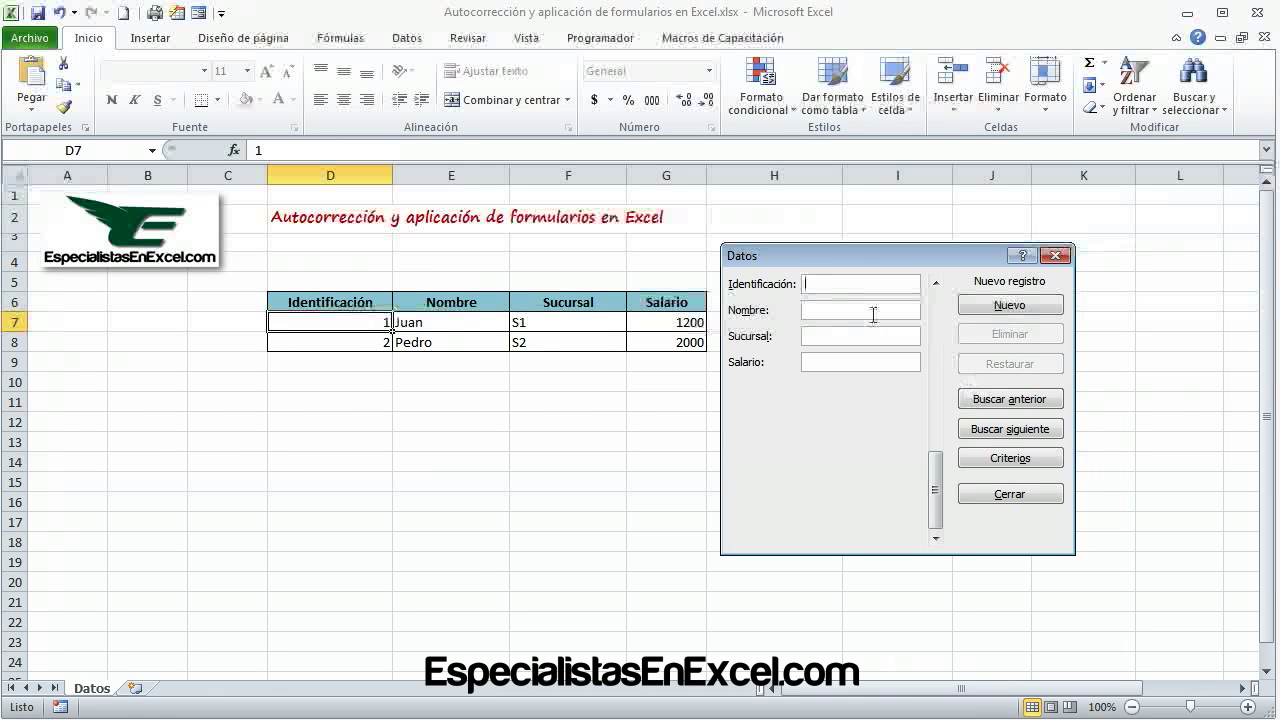
Add employee 3 with branch S3 and salary 2000 through the data form
text(3)
key(Tab)
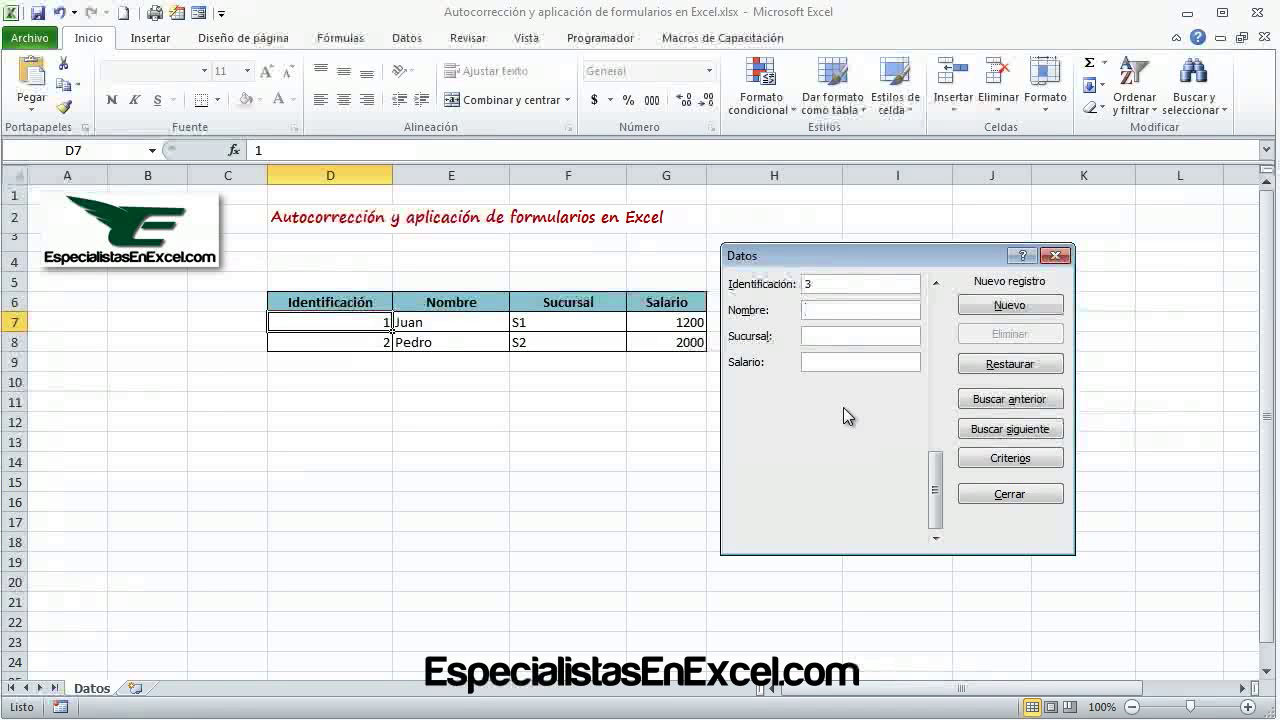
text(Sebast)
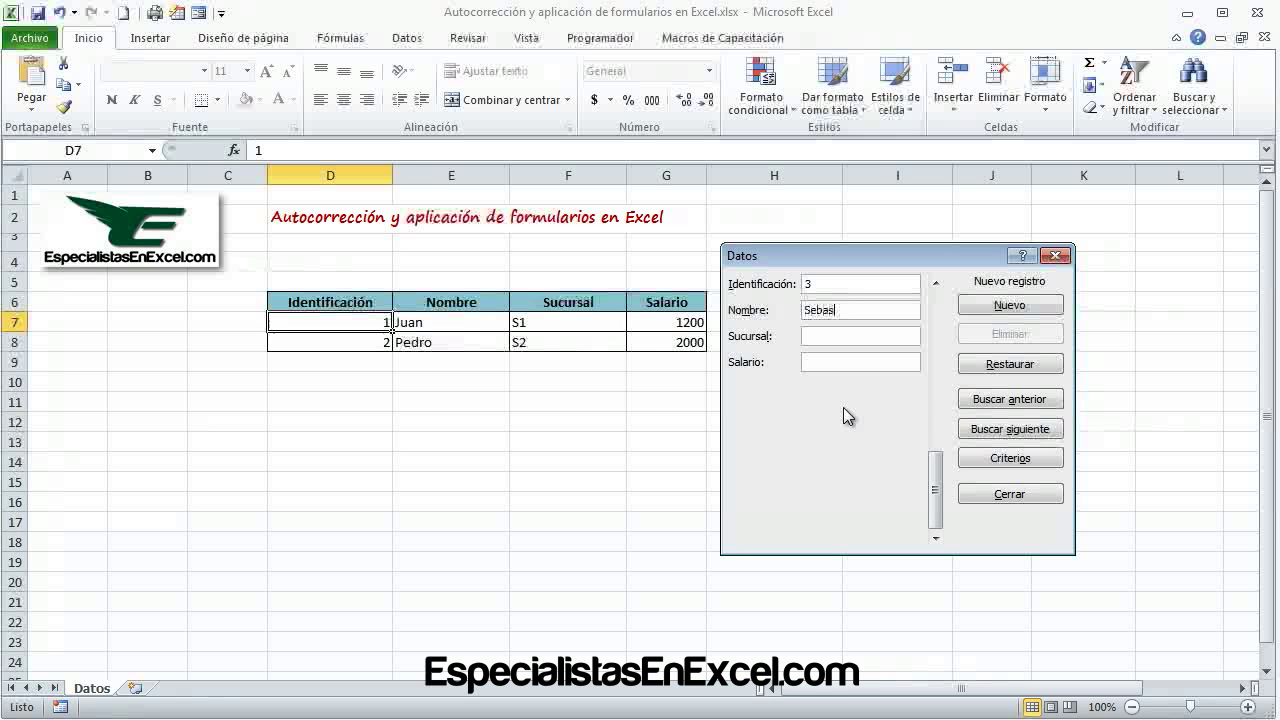
text(i)
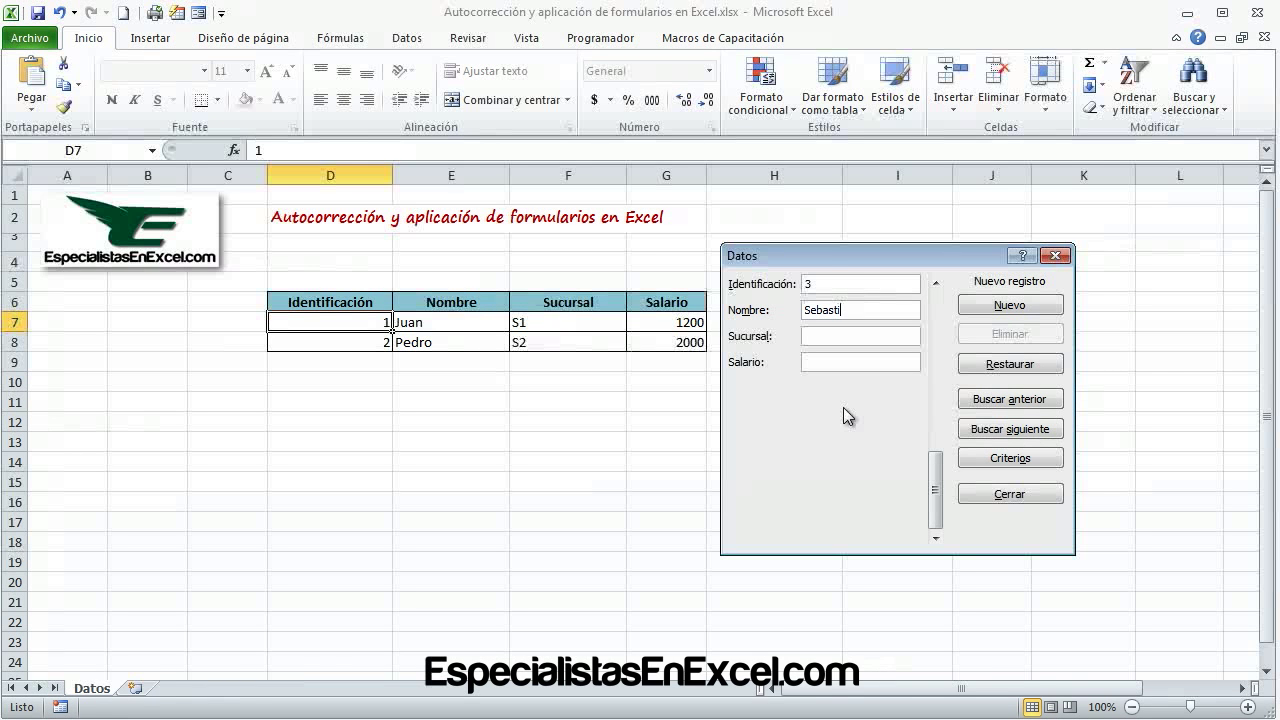
text(án)
key(Tab)
text(S3)
text(2)
text(000)
key(Return)
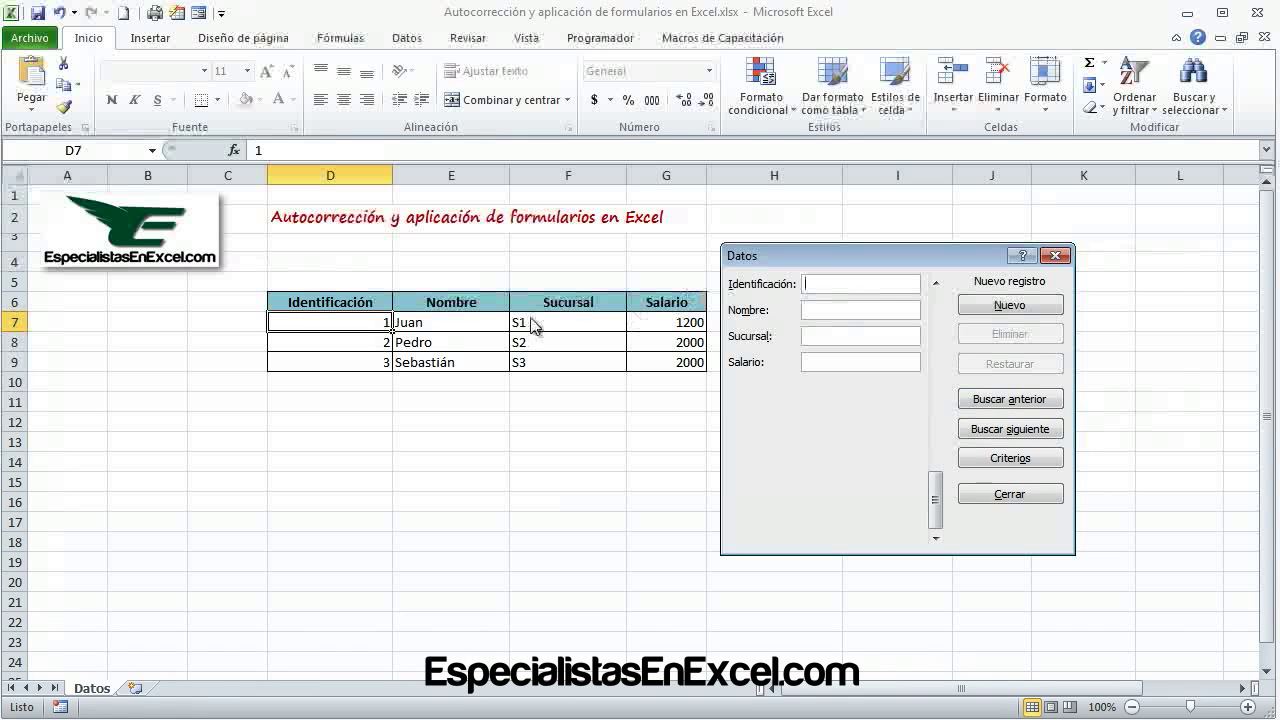
Browse back and forth through the three records with Buscar anterior and Buscar siguiente
click(1014, 405)
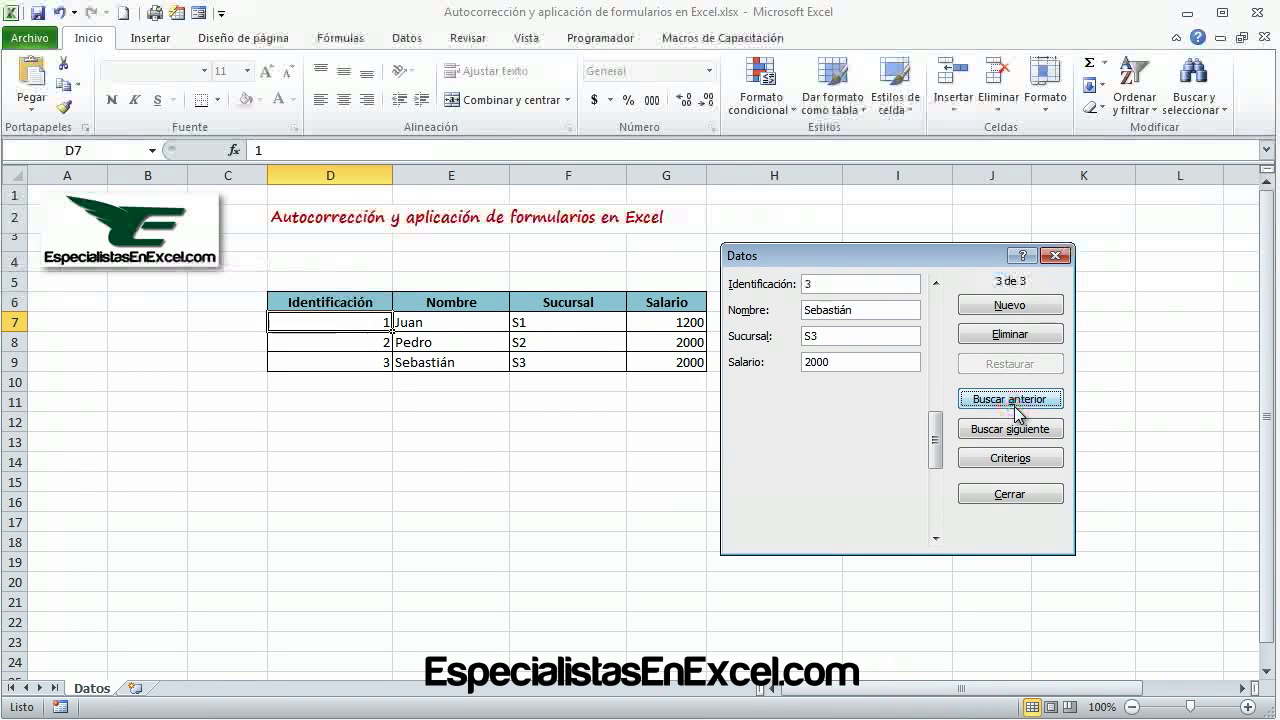
click(1013, 401)
click(1013, 401)
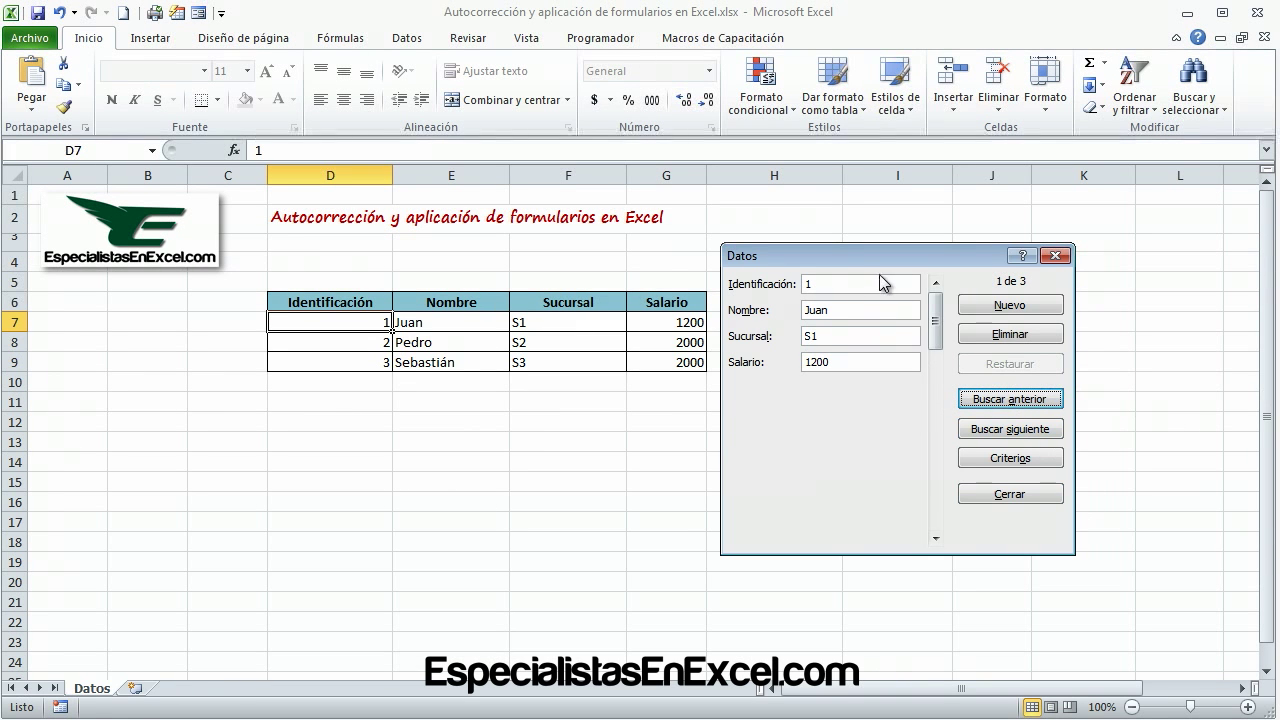
click(1012, 429)
click(1012, 429)
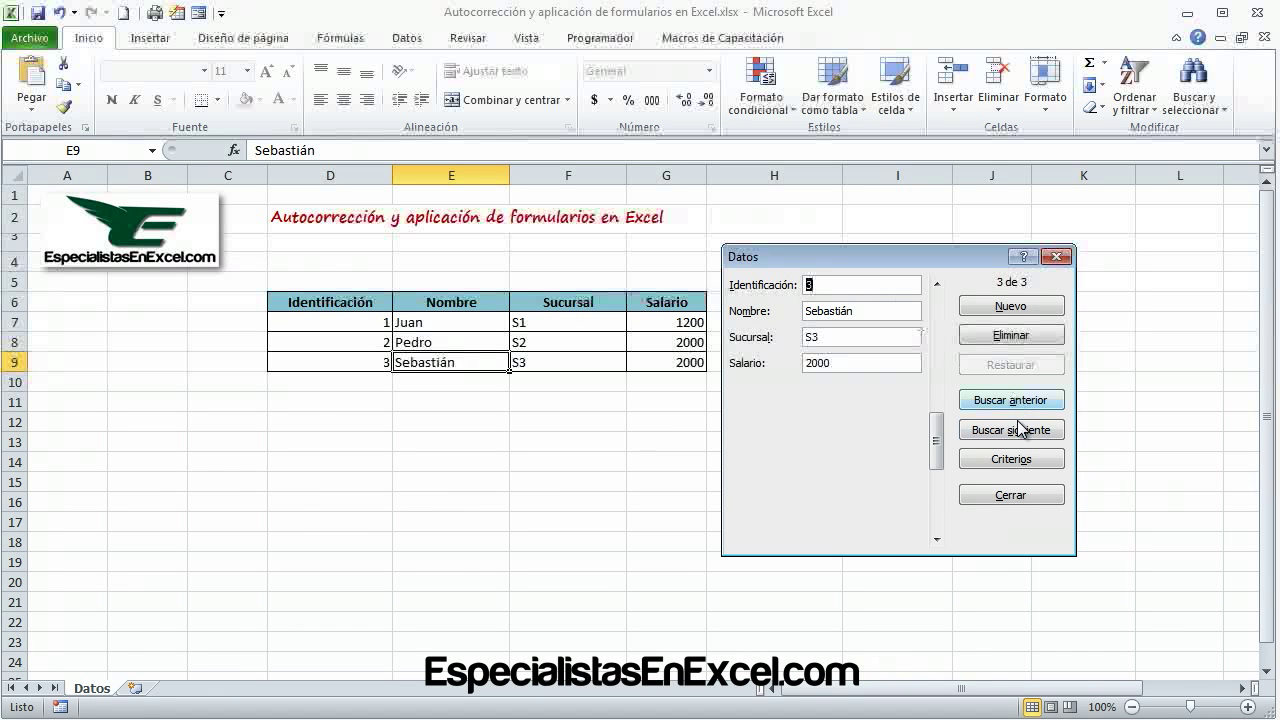
Search by criteria for Identificación 1 to show the first record
click(1011, 459)
click(836, 288)
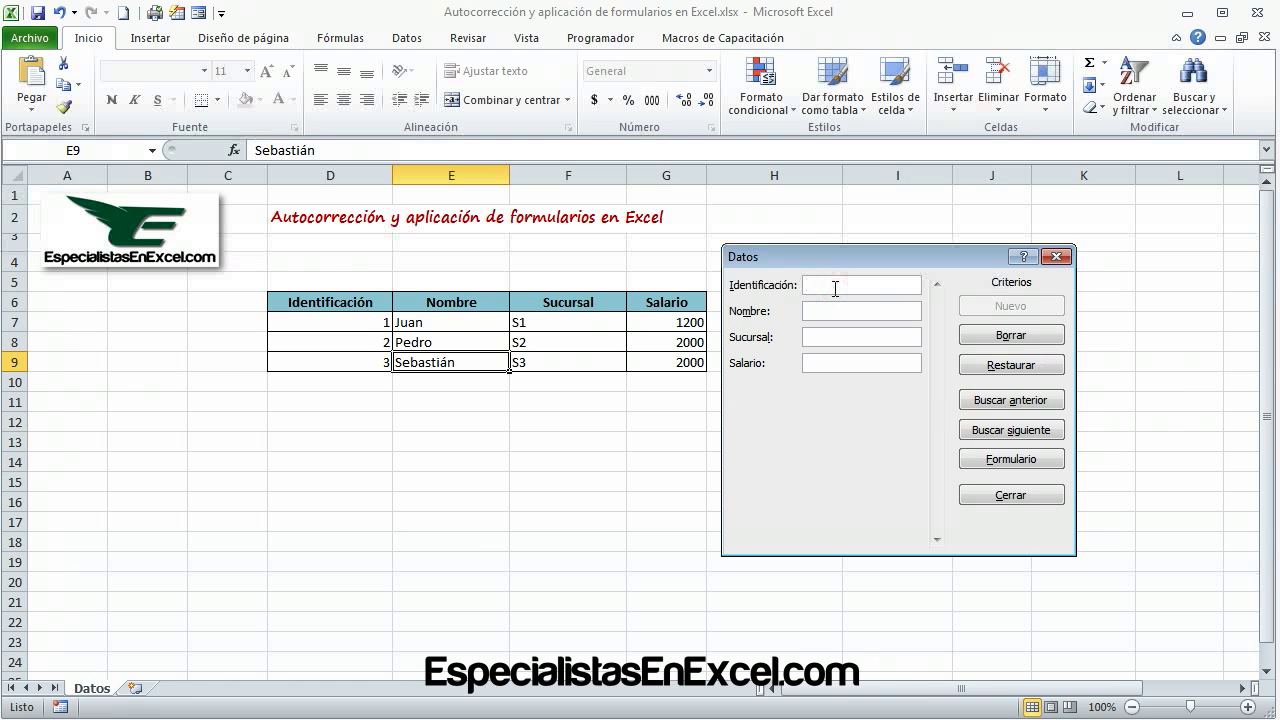
text(1)
click(976, 398)
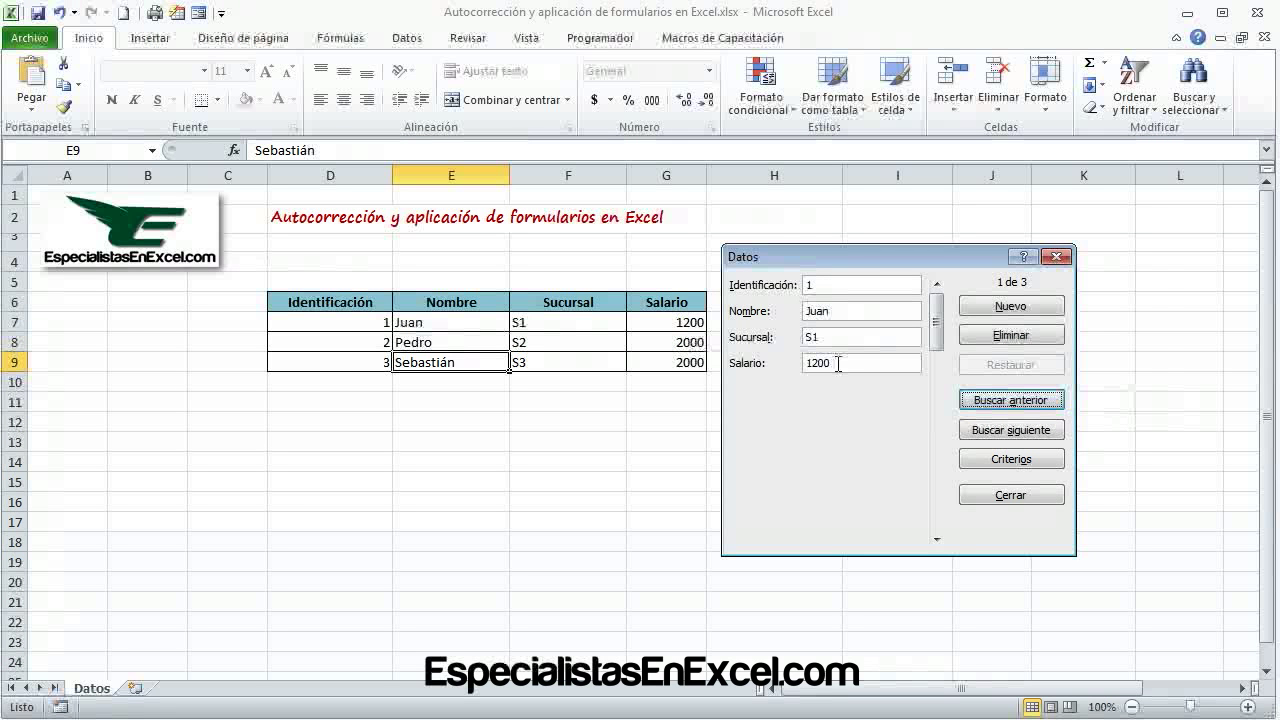
Delete the ID 1 employee record from the data form, leaving IDs 2 and 3, then close the form
click(1022, 344)
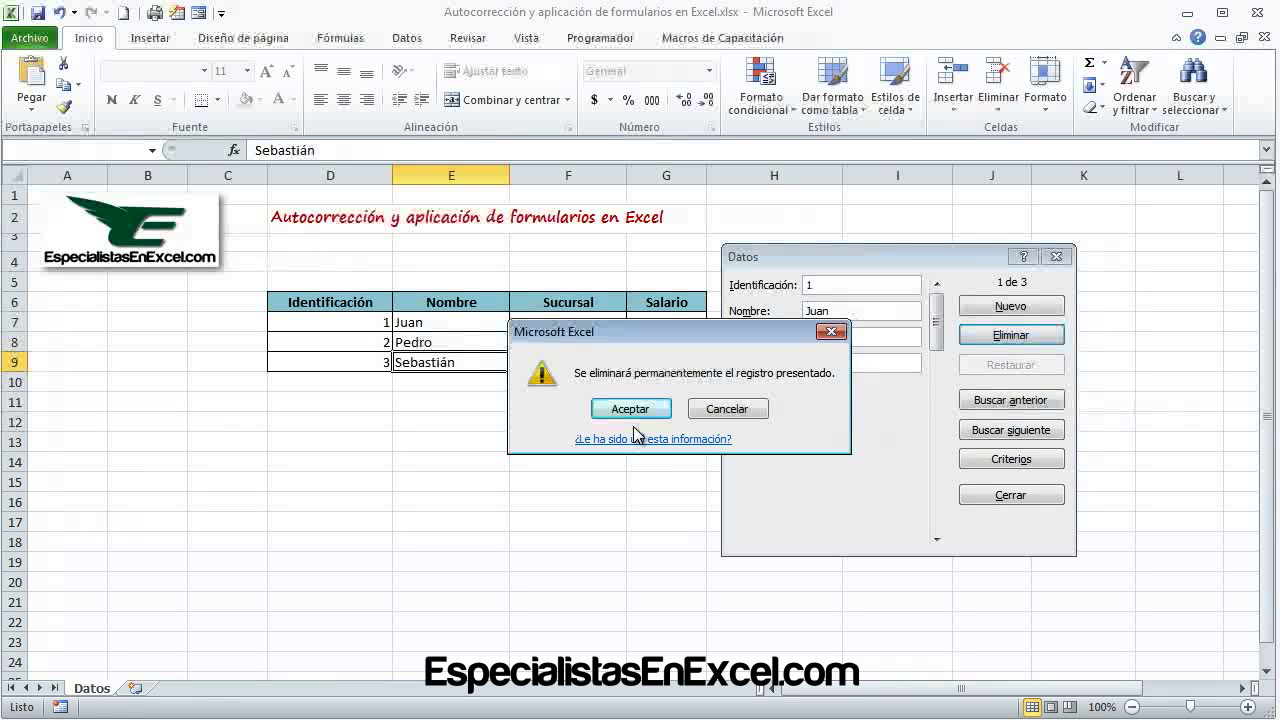
click(636, 410)
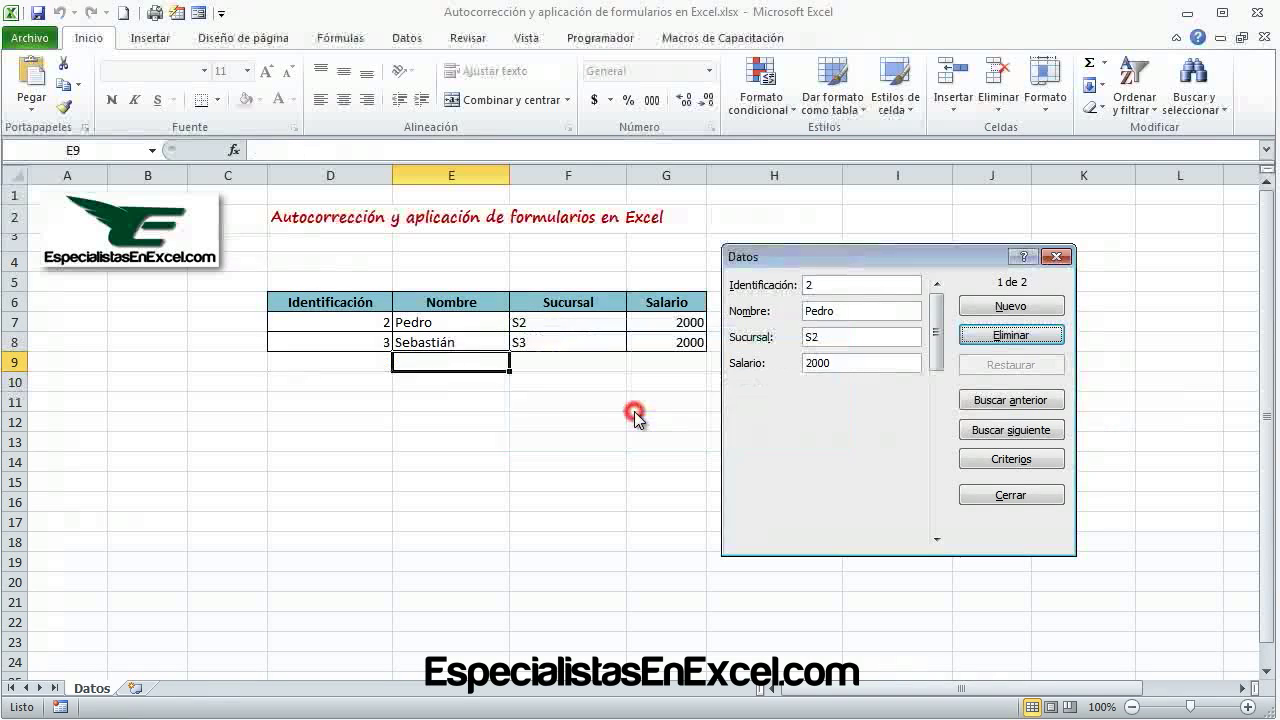
click(1009, 310)
click(828, 304)
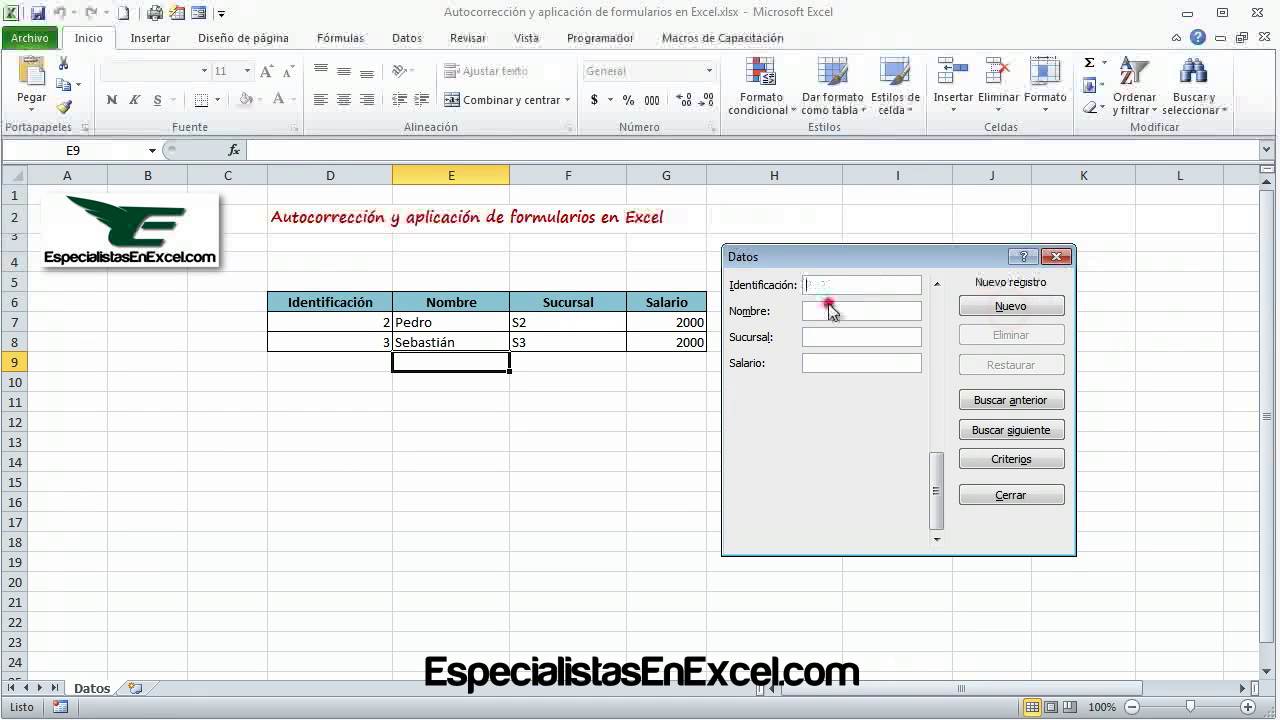
click(845, 334)
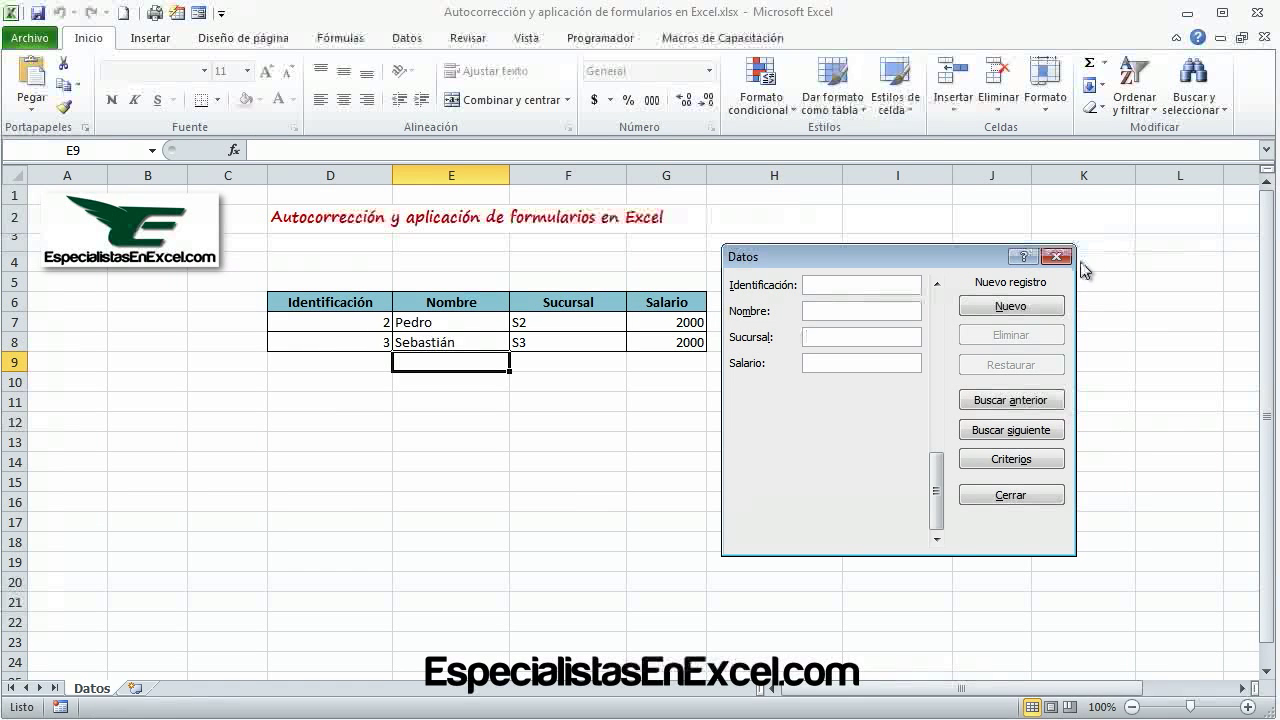
click(1054, 258)
Reopen the data form from the Identificación header, showing record 1 of 2: ID 2, S2, 2000
click(431, 540)
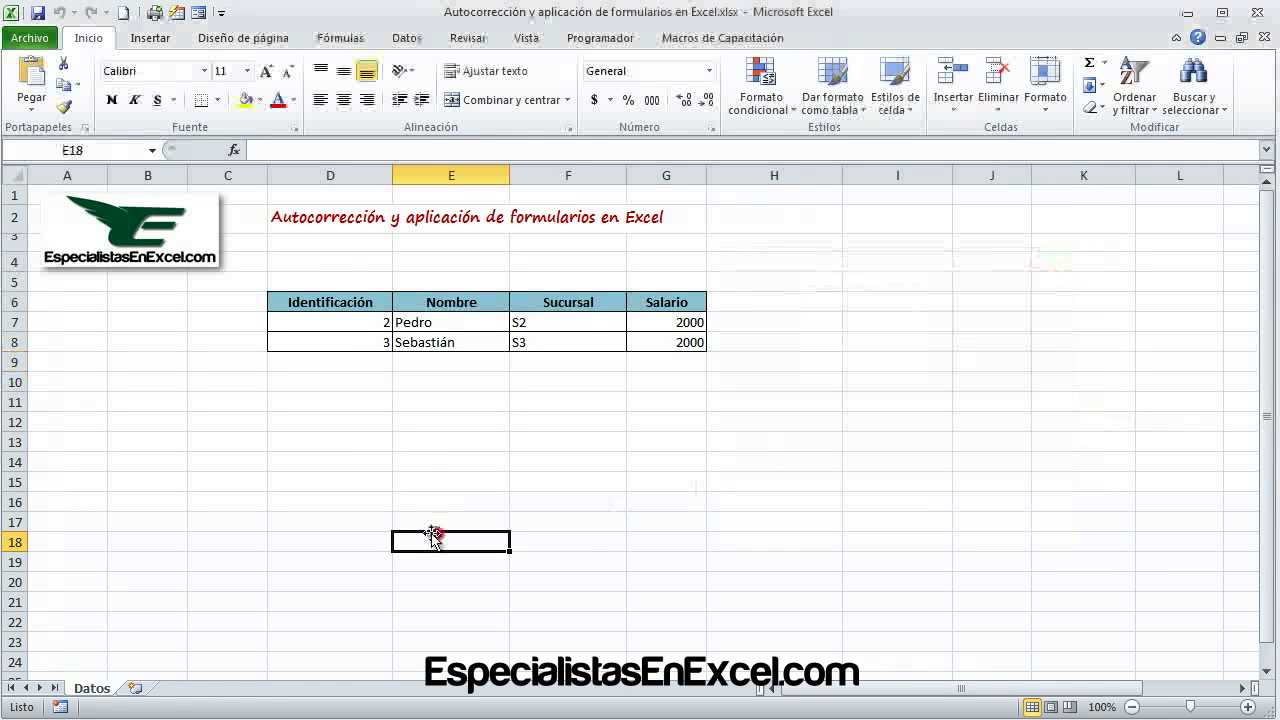
click(383, 304)
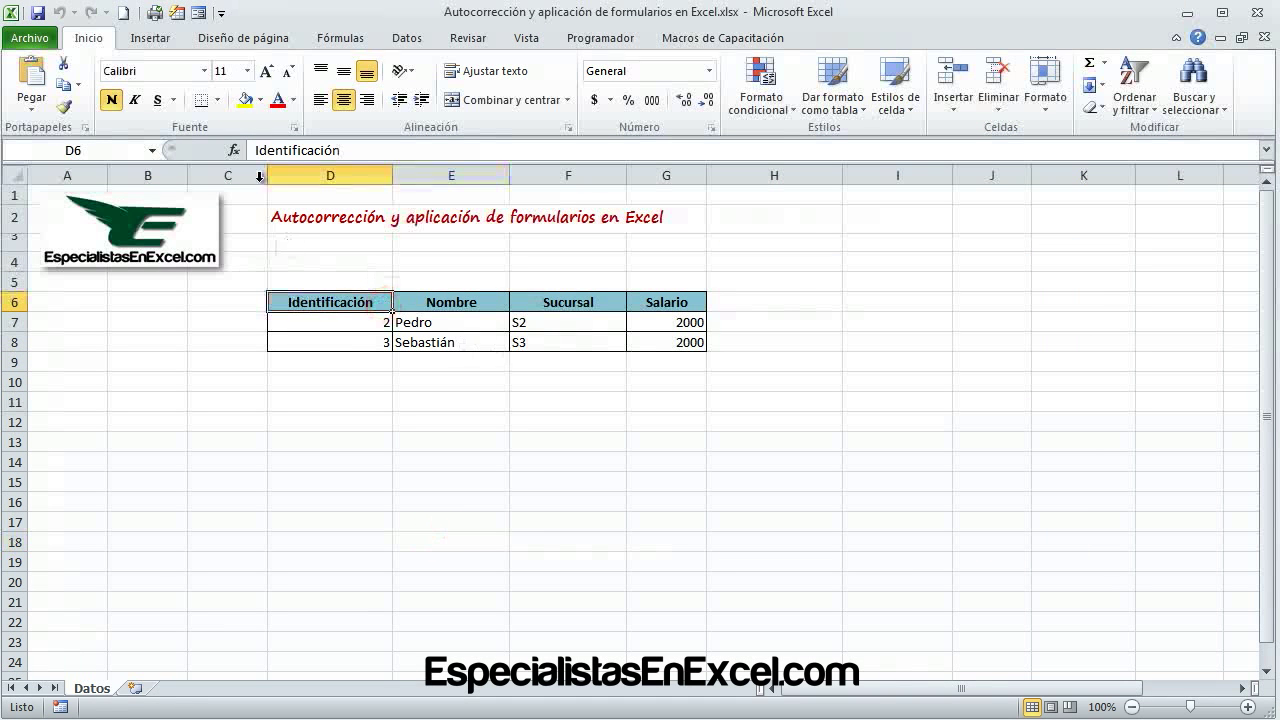
click(198, 13)
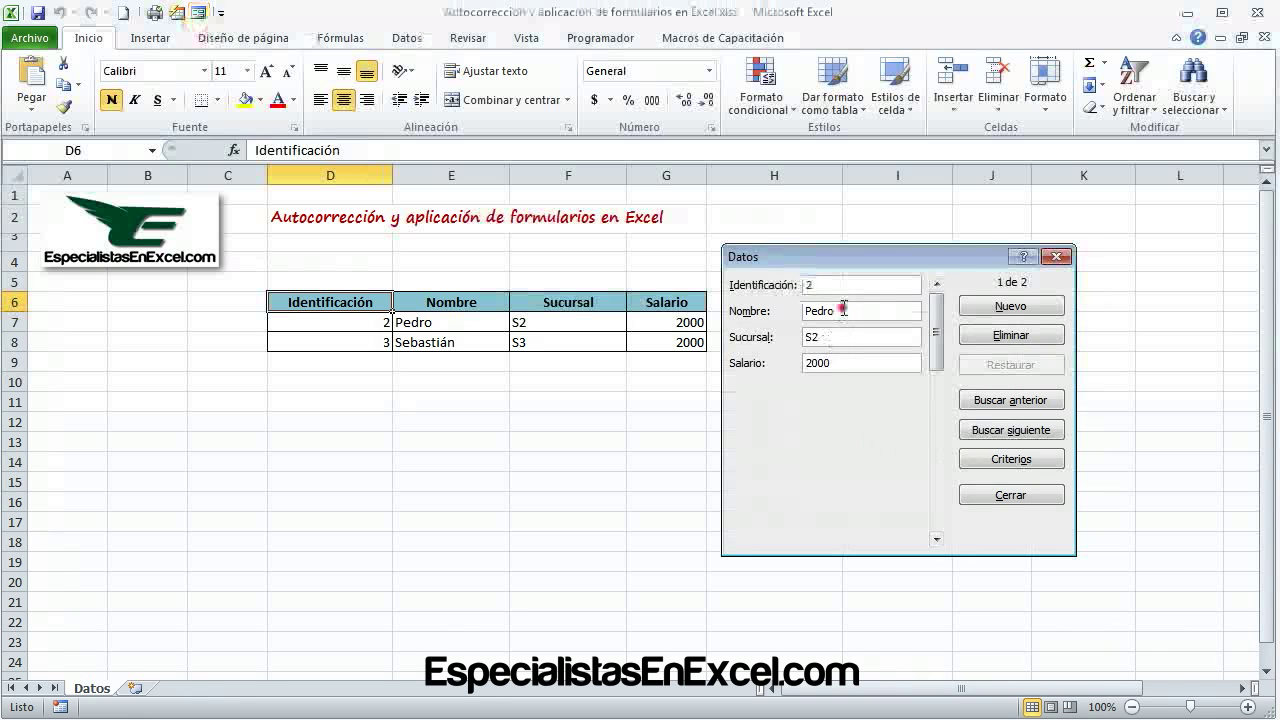
click(843, 364)
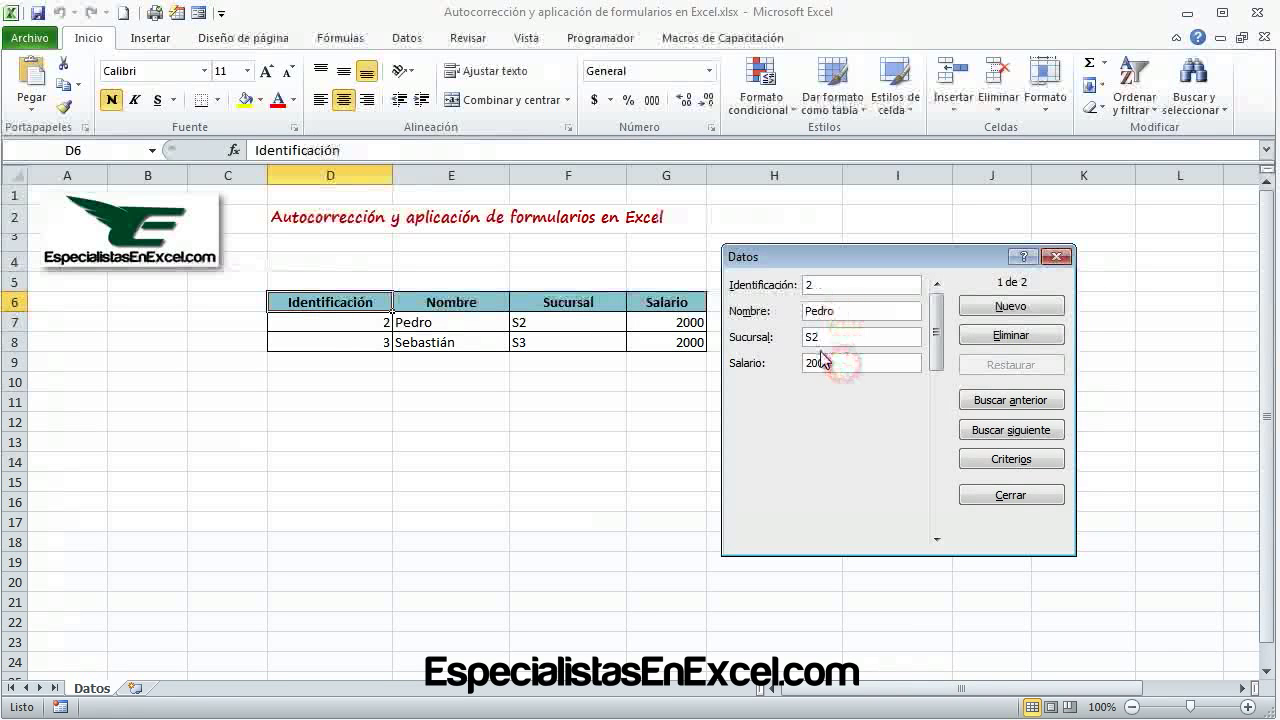